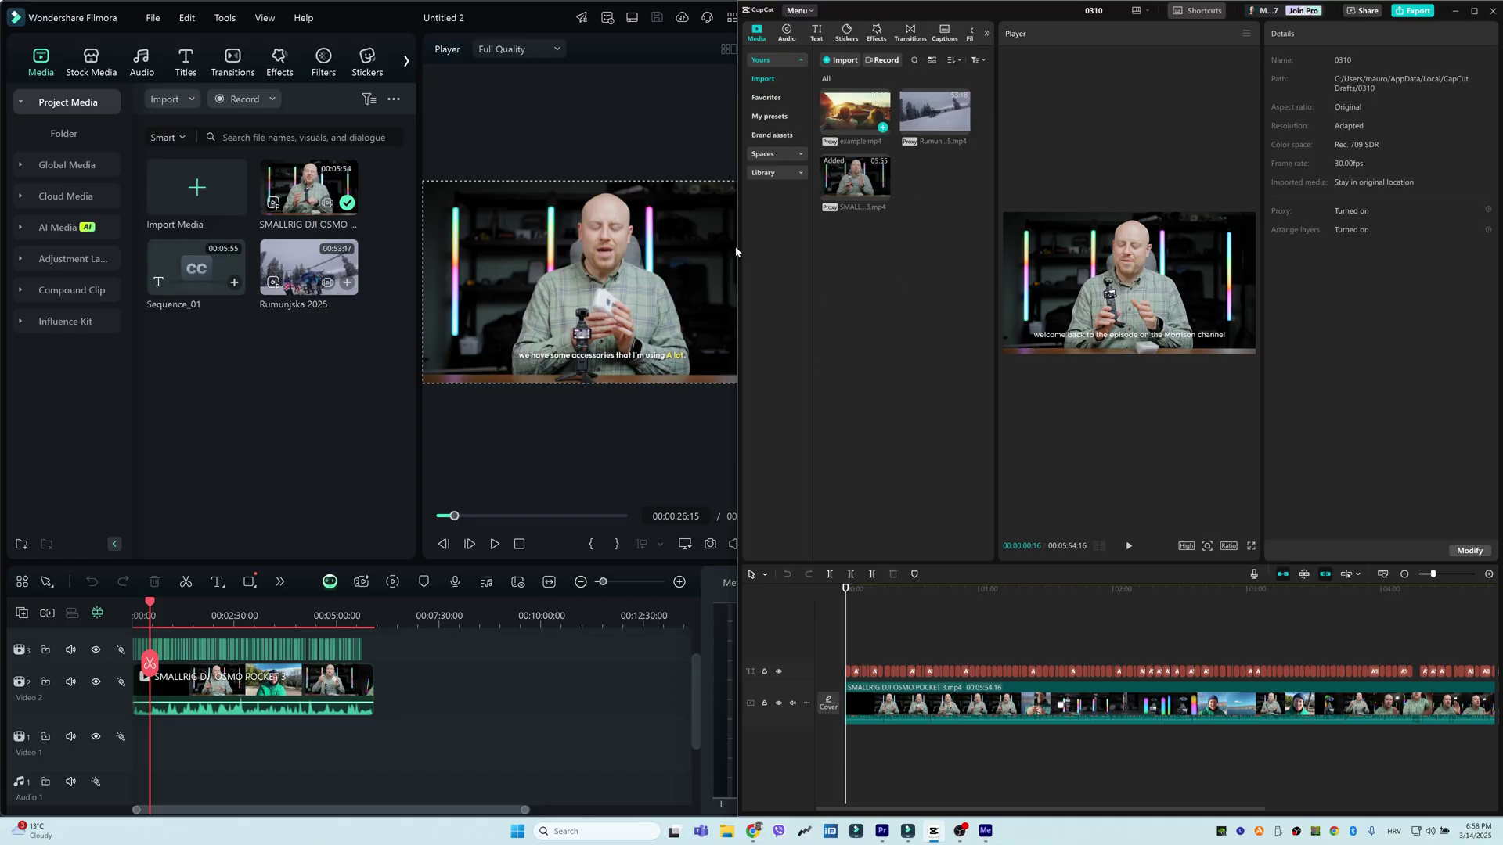
Bring Filmora to the front and show its AI Captions tools
key(alt+Tab)
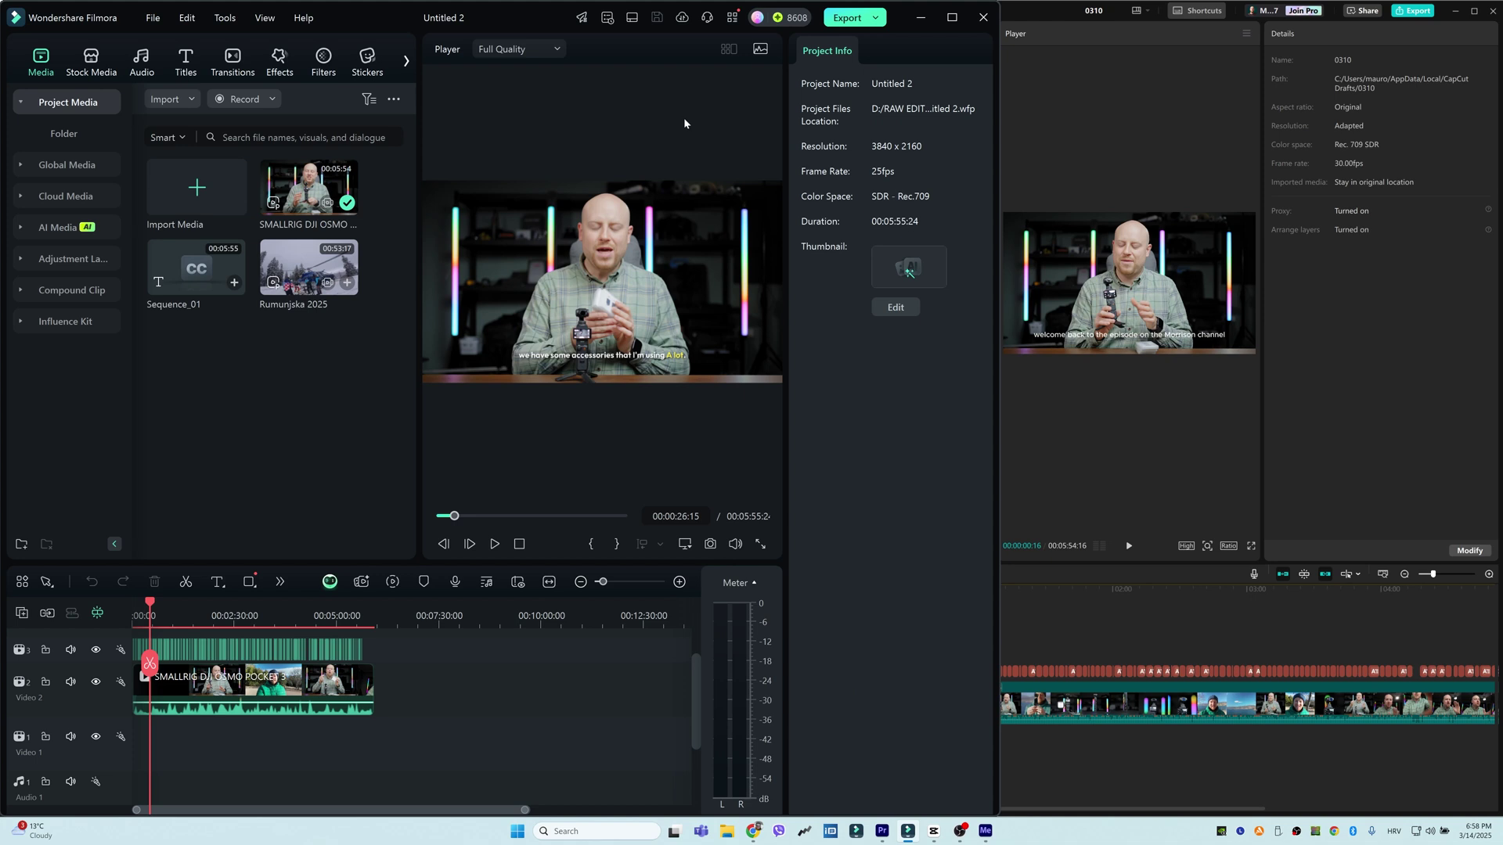
click(1096, 443)
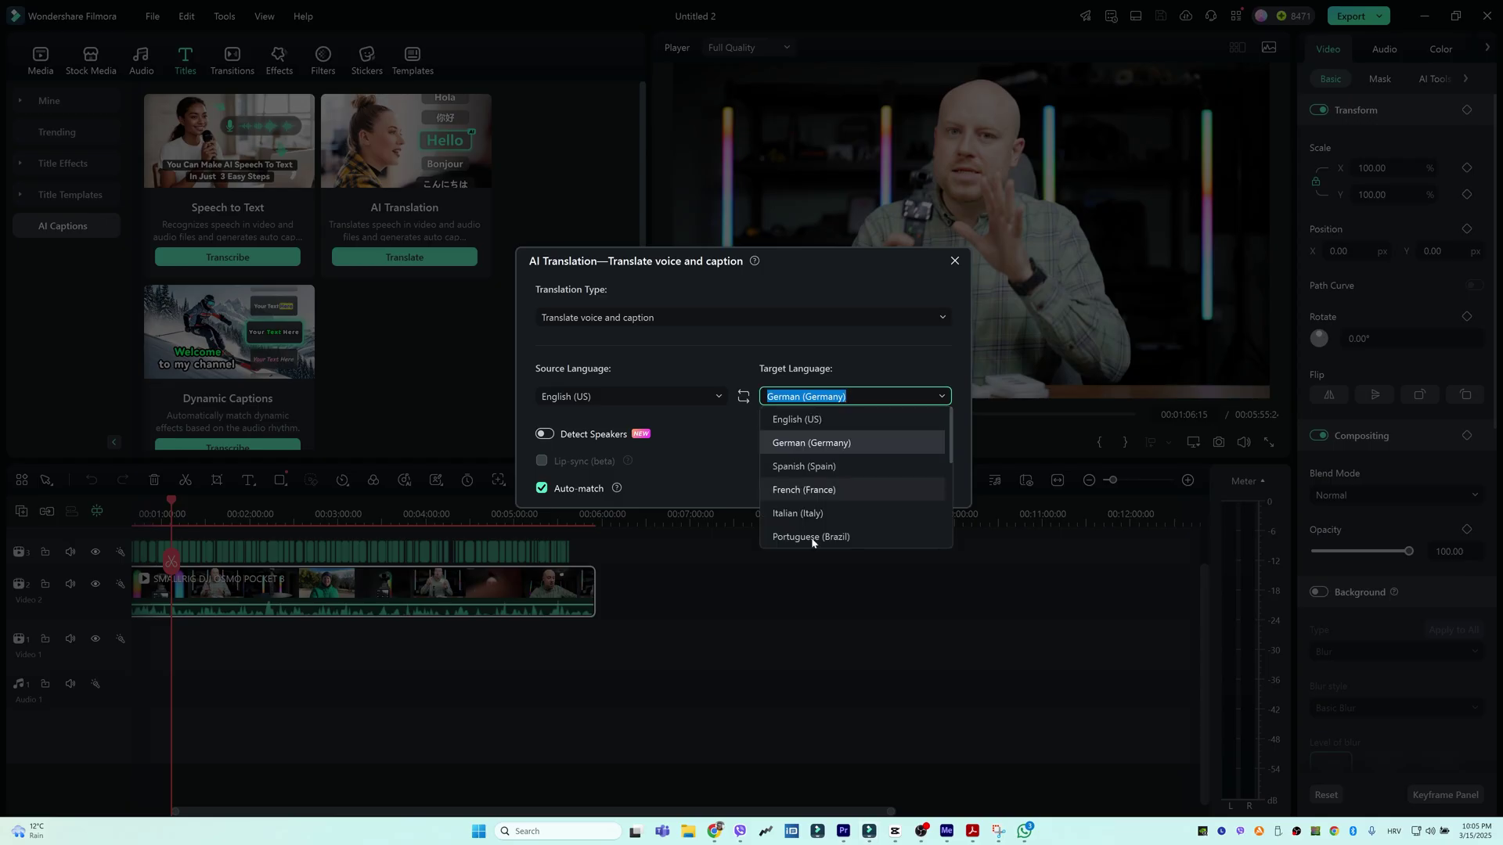
Translate the interview's voice and captions into Italian (Italy), accepting the Terms of Use
click(817, 520)
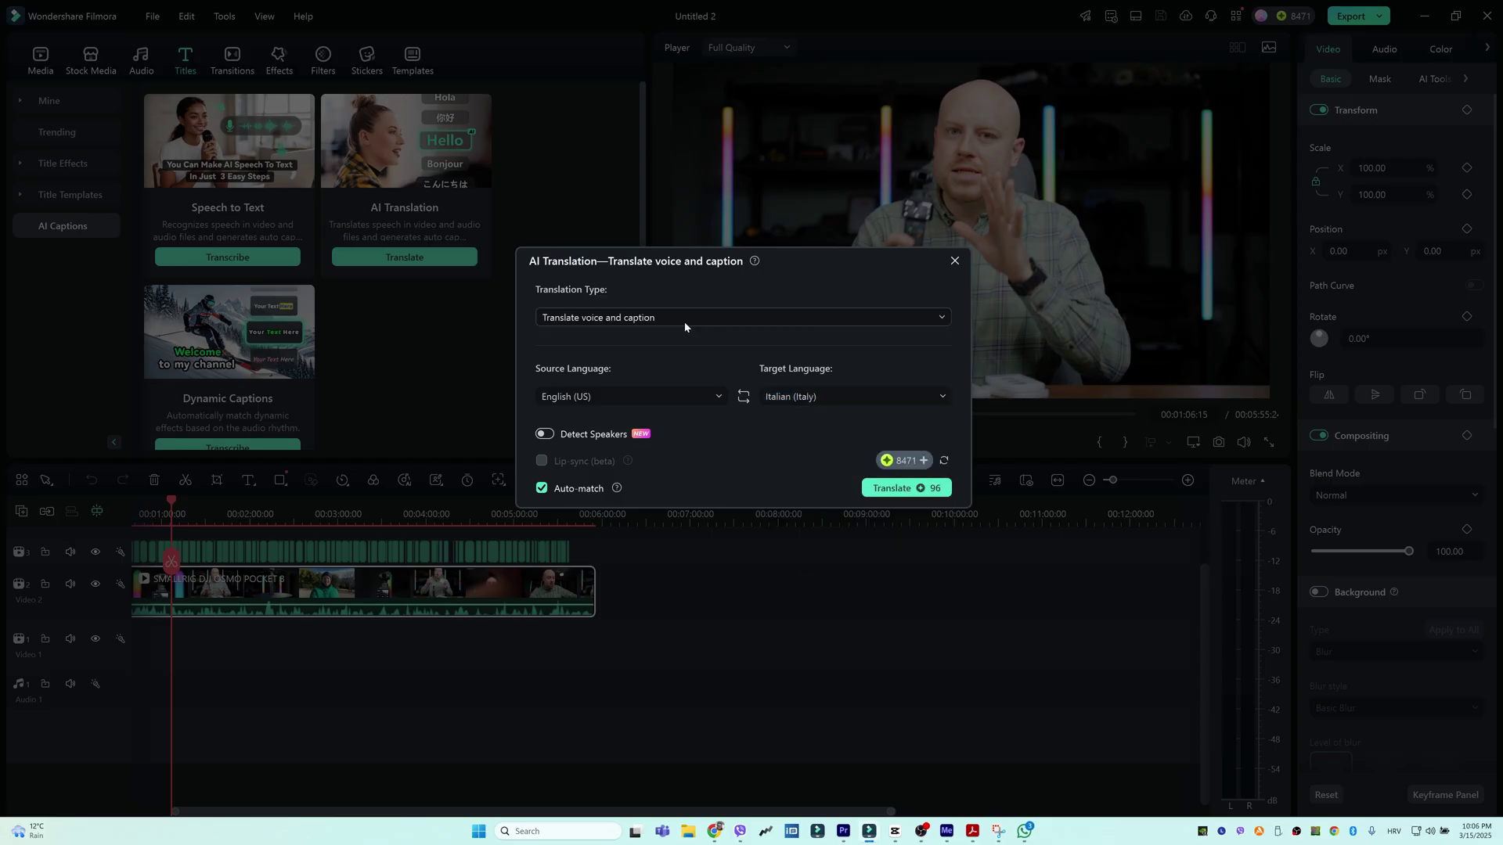
click(900, 488)
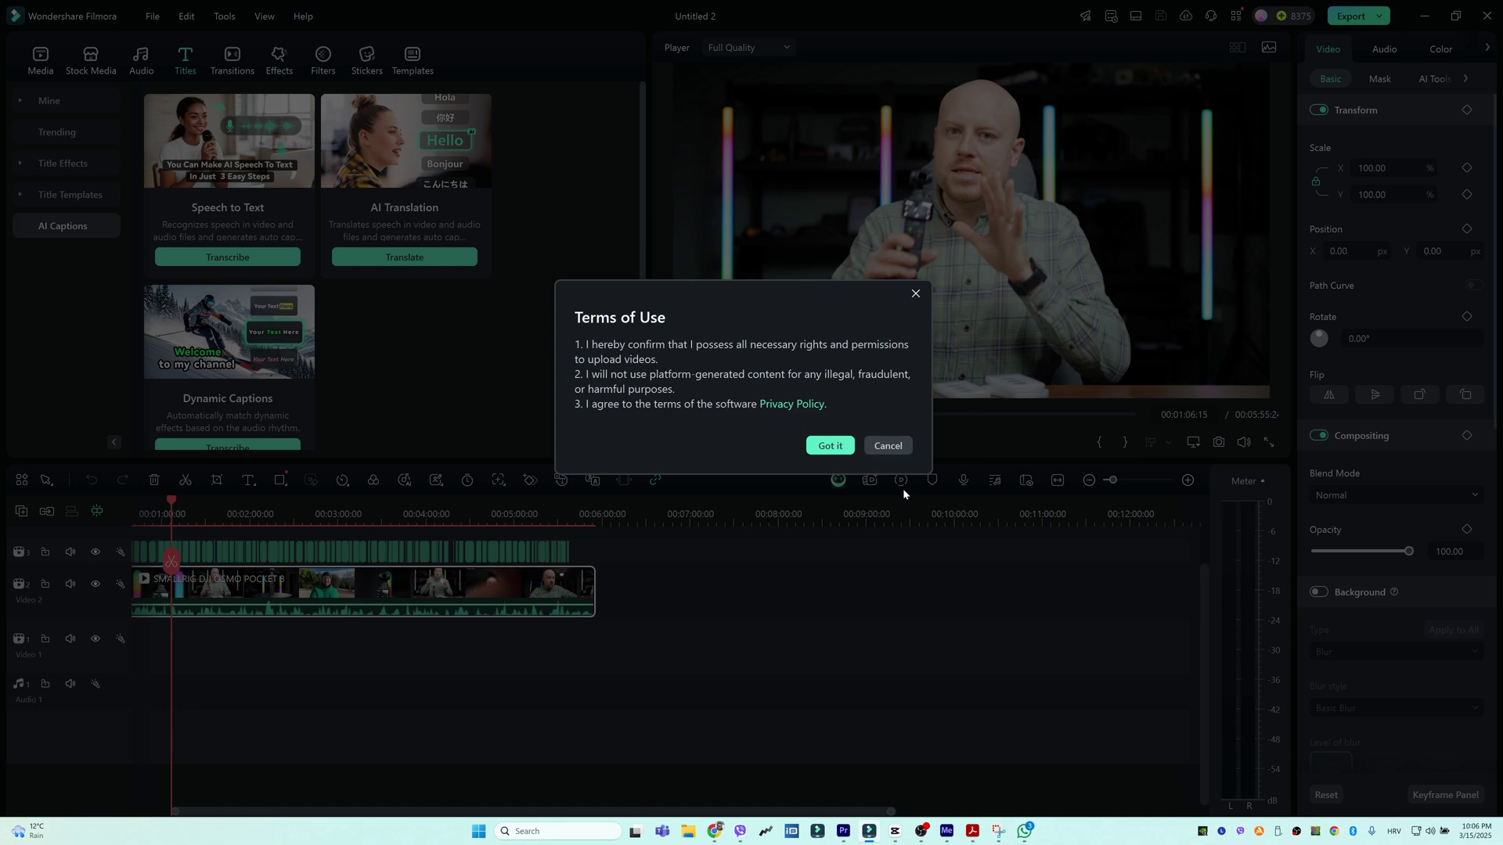
click(828, 445)
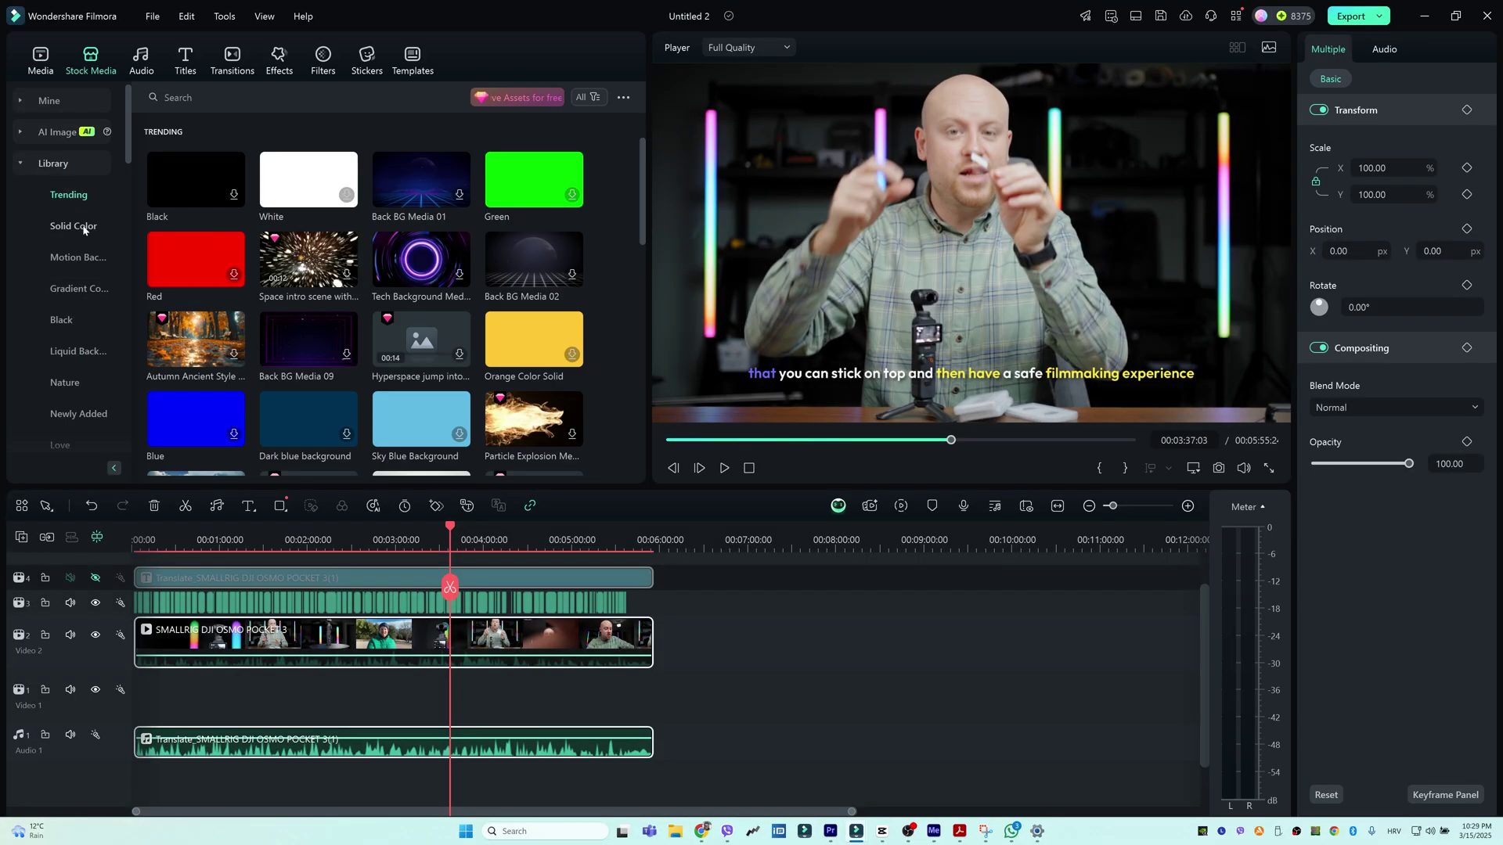
Browse the Solid Color, Motion Background, Black, Liquid Background, Technology and Art stock backgrounds
click(74, 227)
click(78, 257)
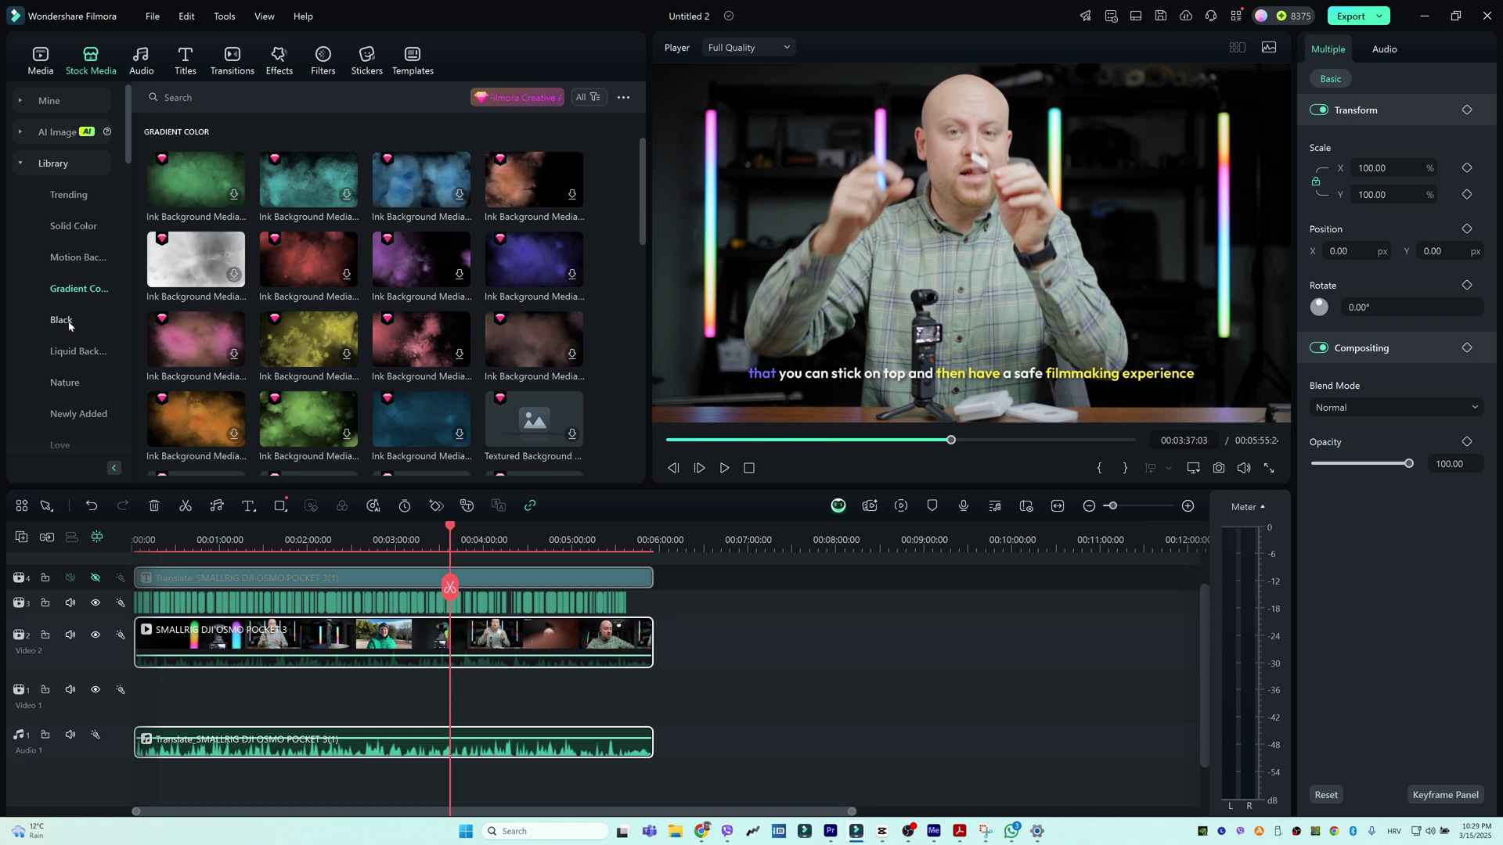
click(79, 320)
click(78, 352)
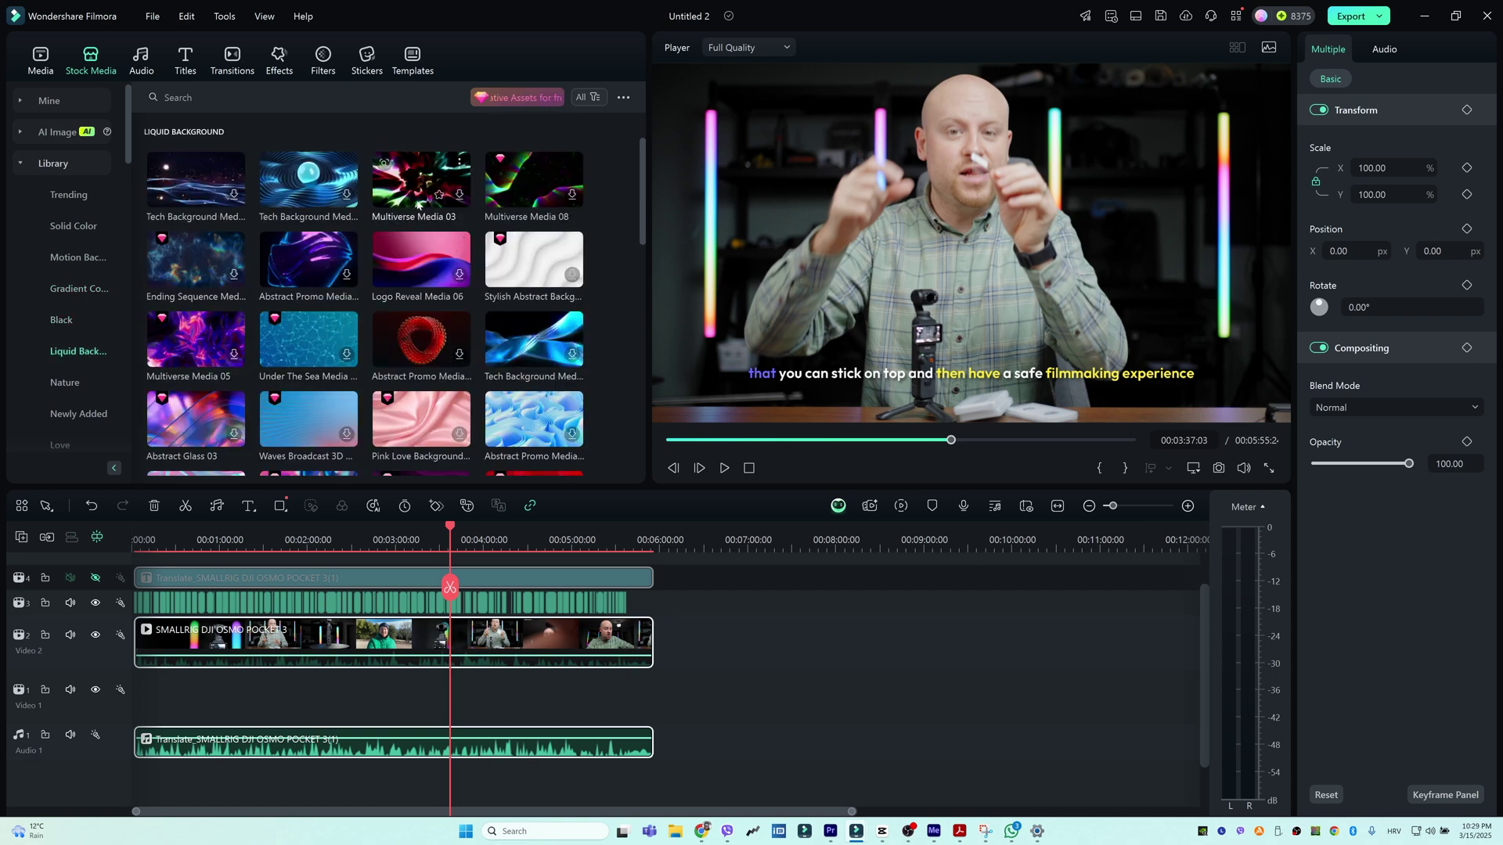
click(82, 352)
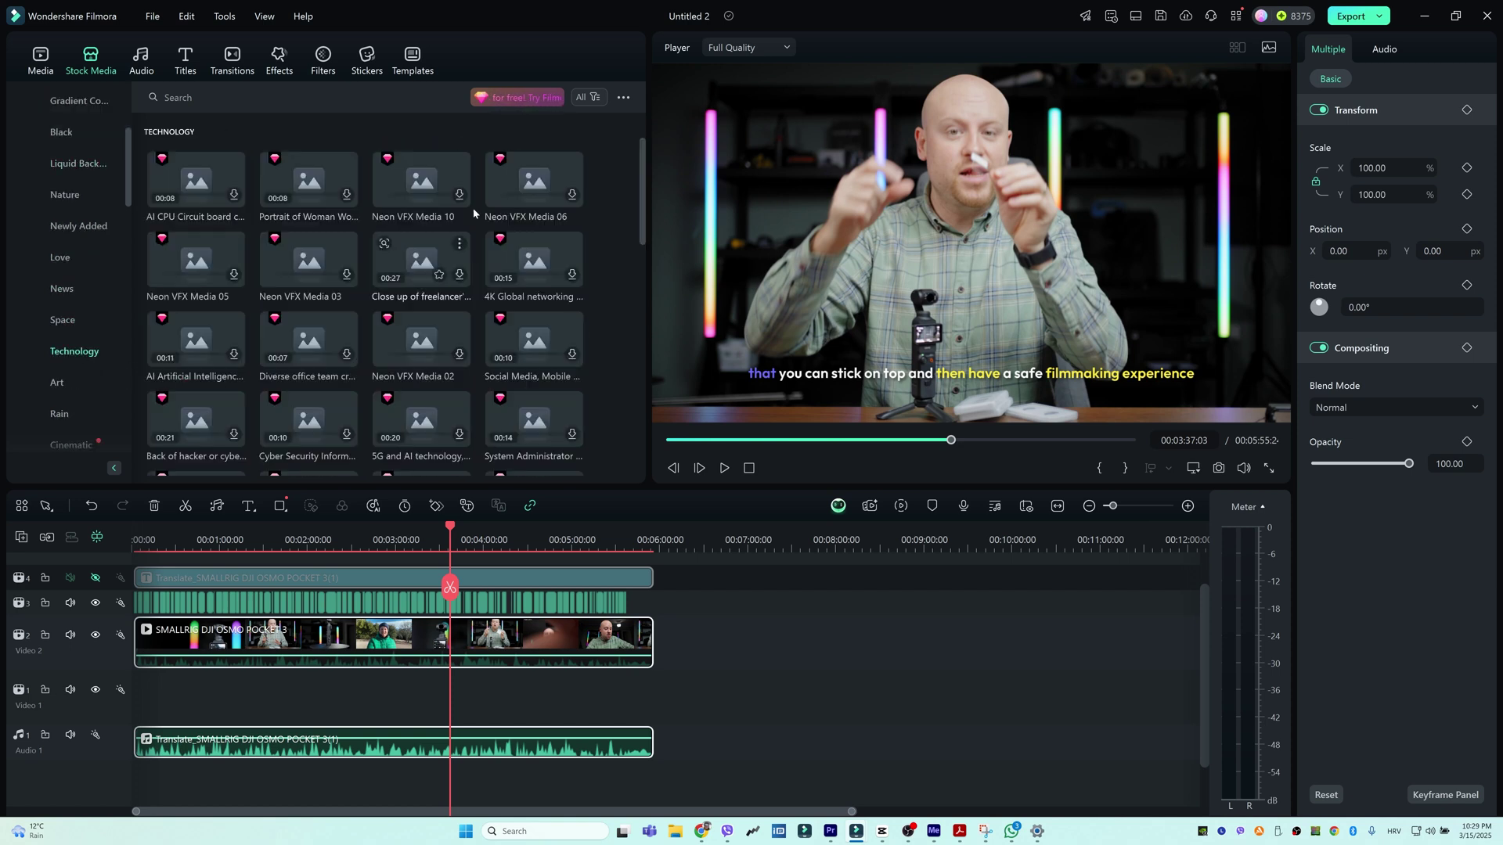
click(62, 383)
scroll(78, 329, down, 3)
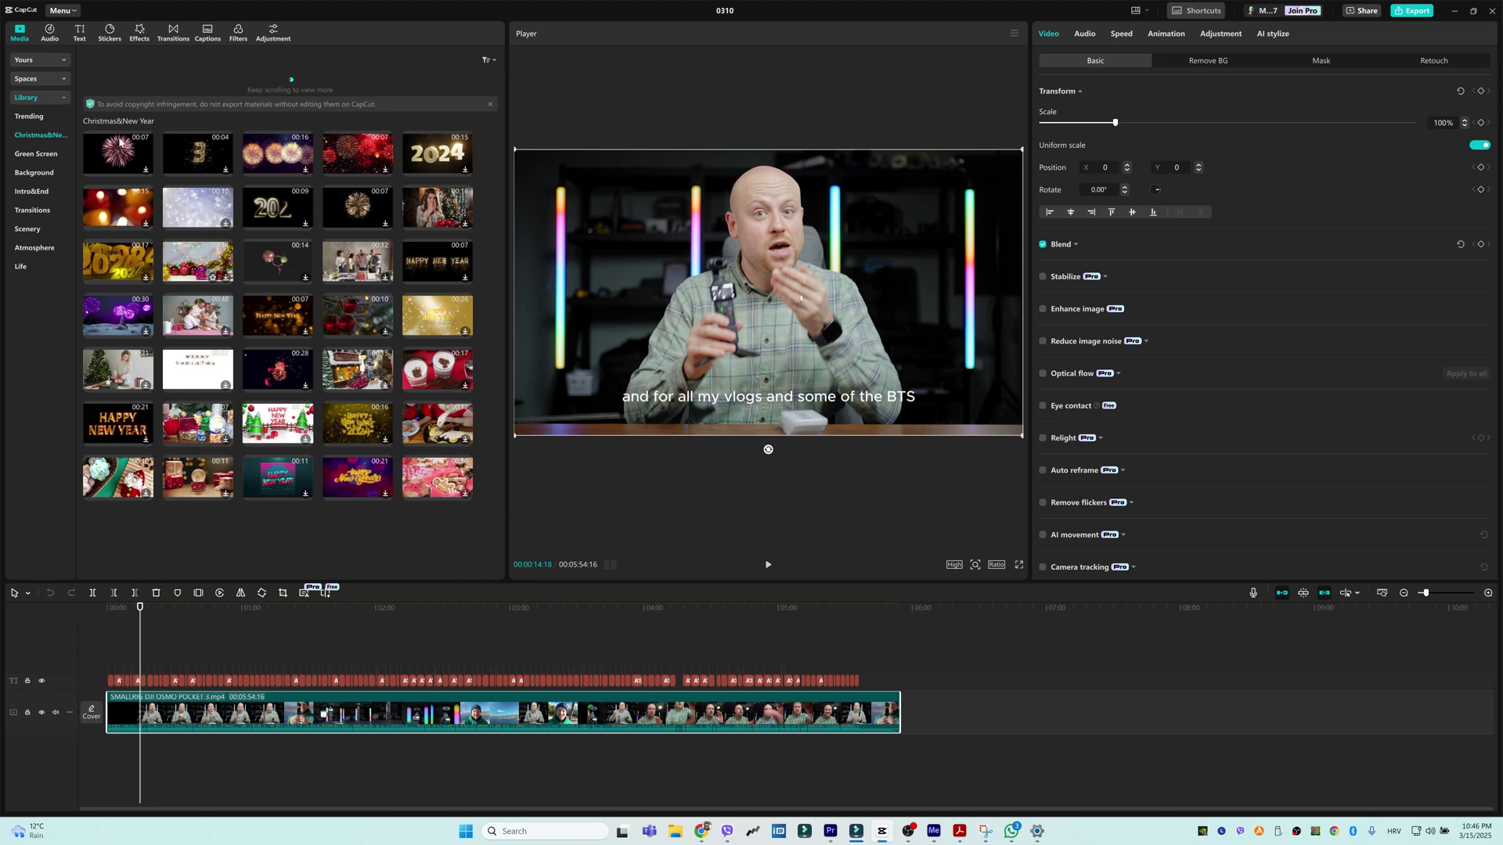
Browse CapCut's Green Screen, Background, Intro&End and Atmosphere stock collections
click(36, 154)
click(34, 173)
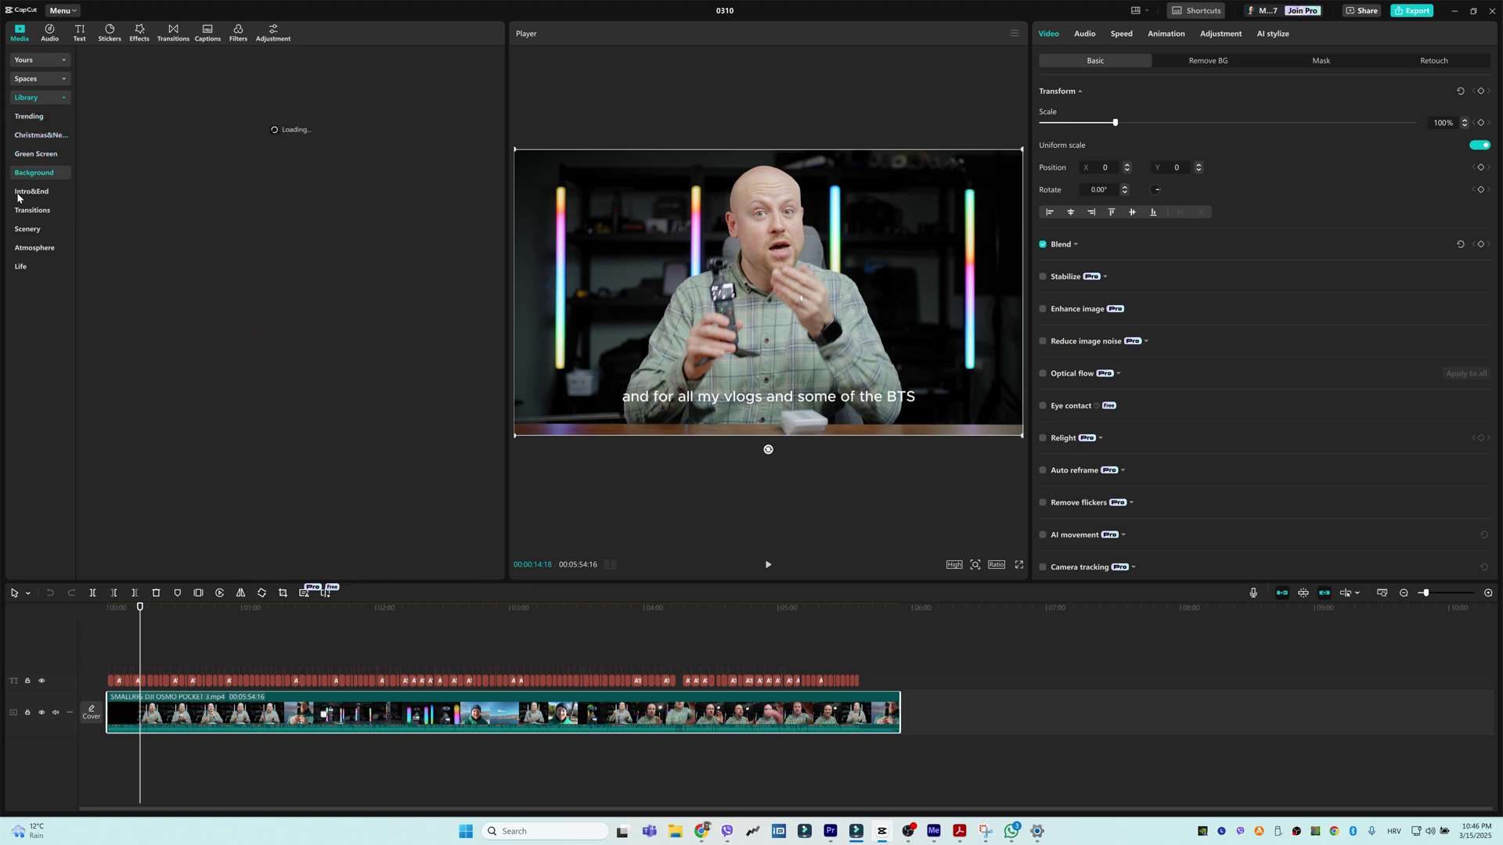
click(35, 193)
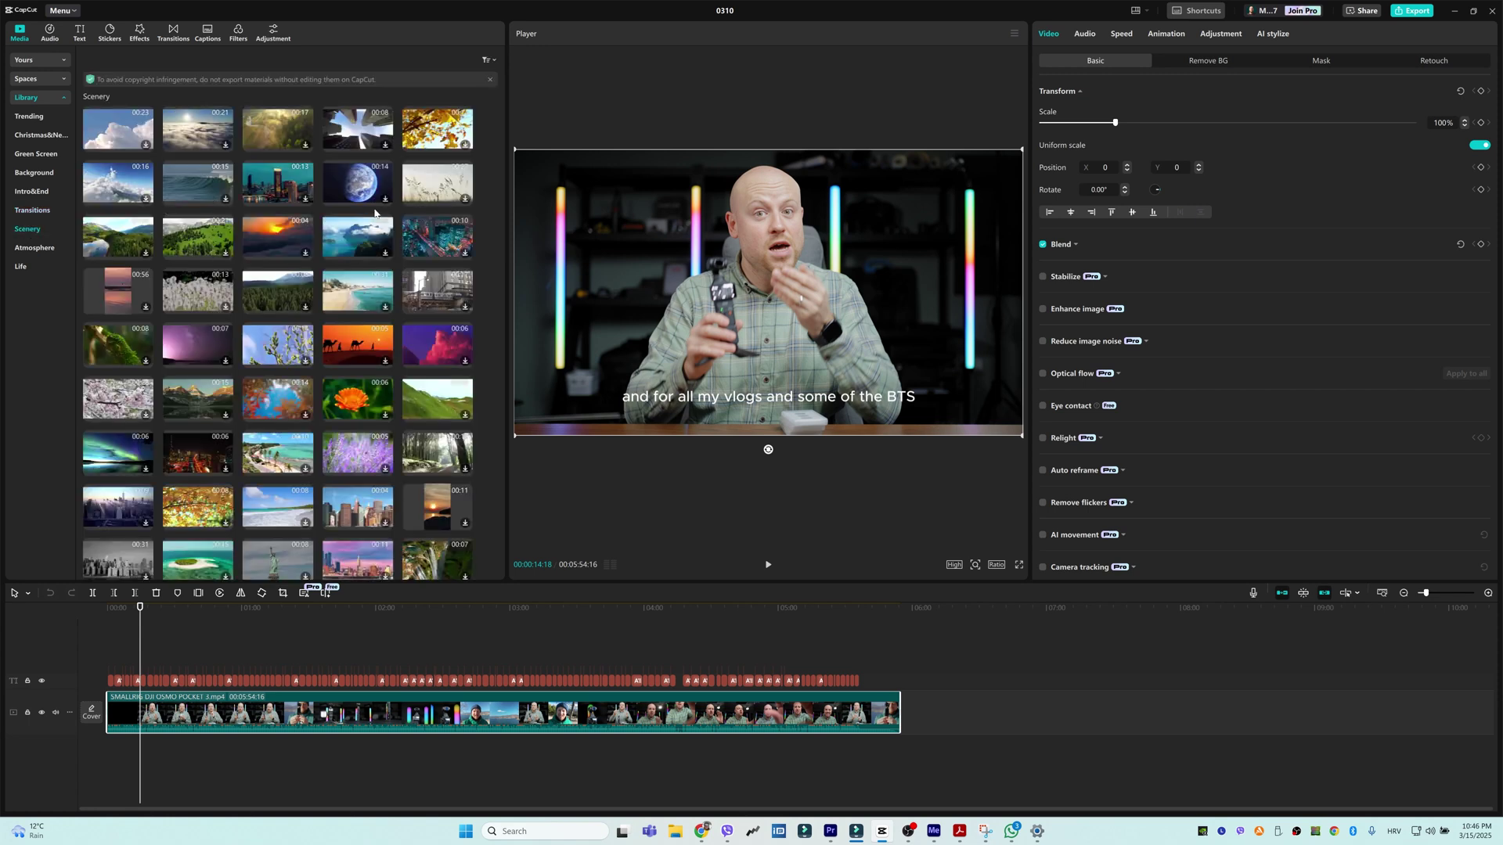
scroll(375, 211, down, 2)
click(14, 250)
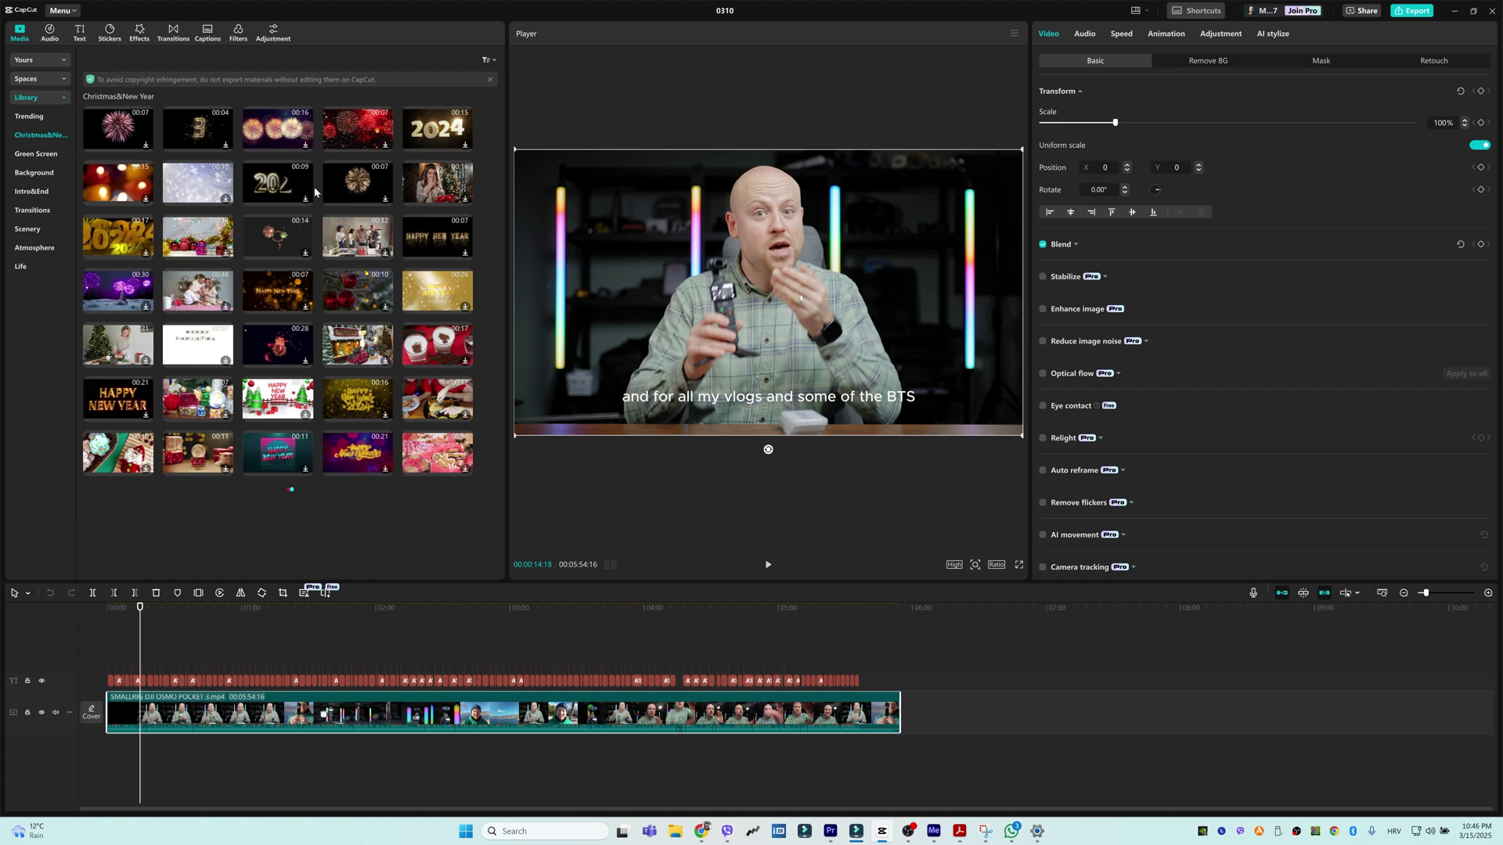
click(36, 154)
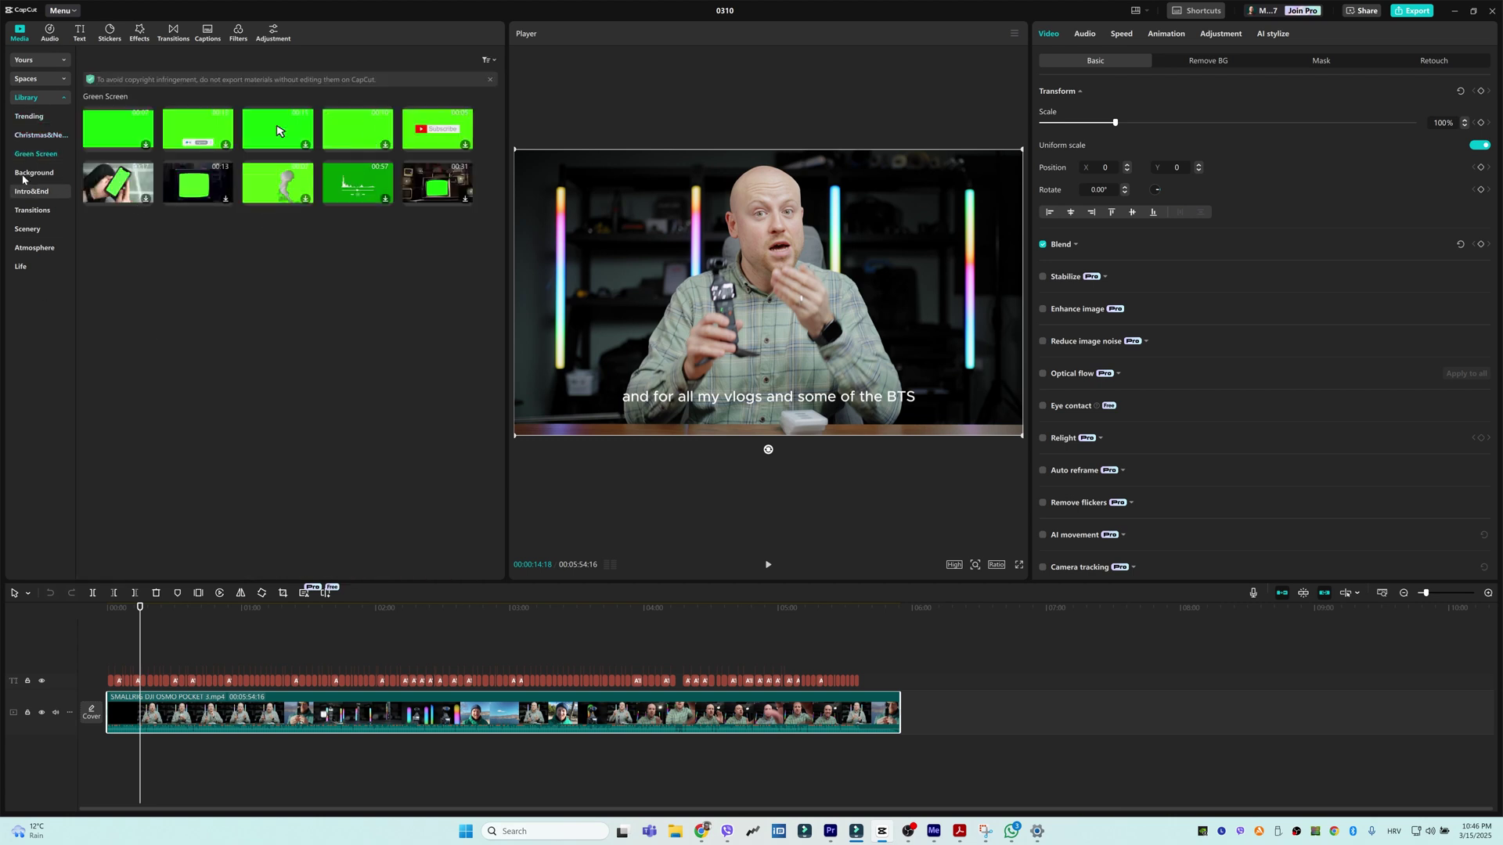
click(23, 176)
Preview the Money stock footage, place a Money clip on the timeline and play the edit
click(32, 191)
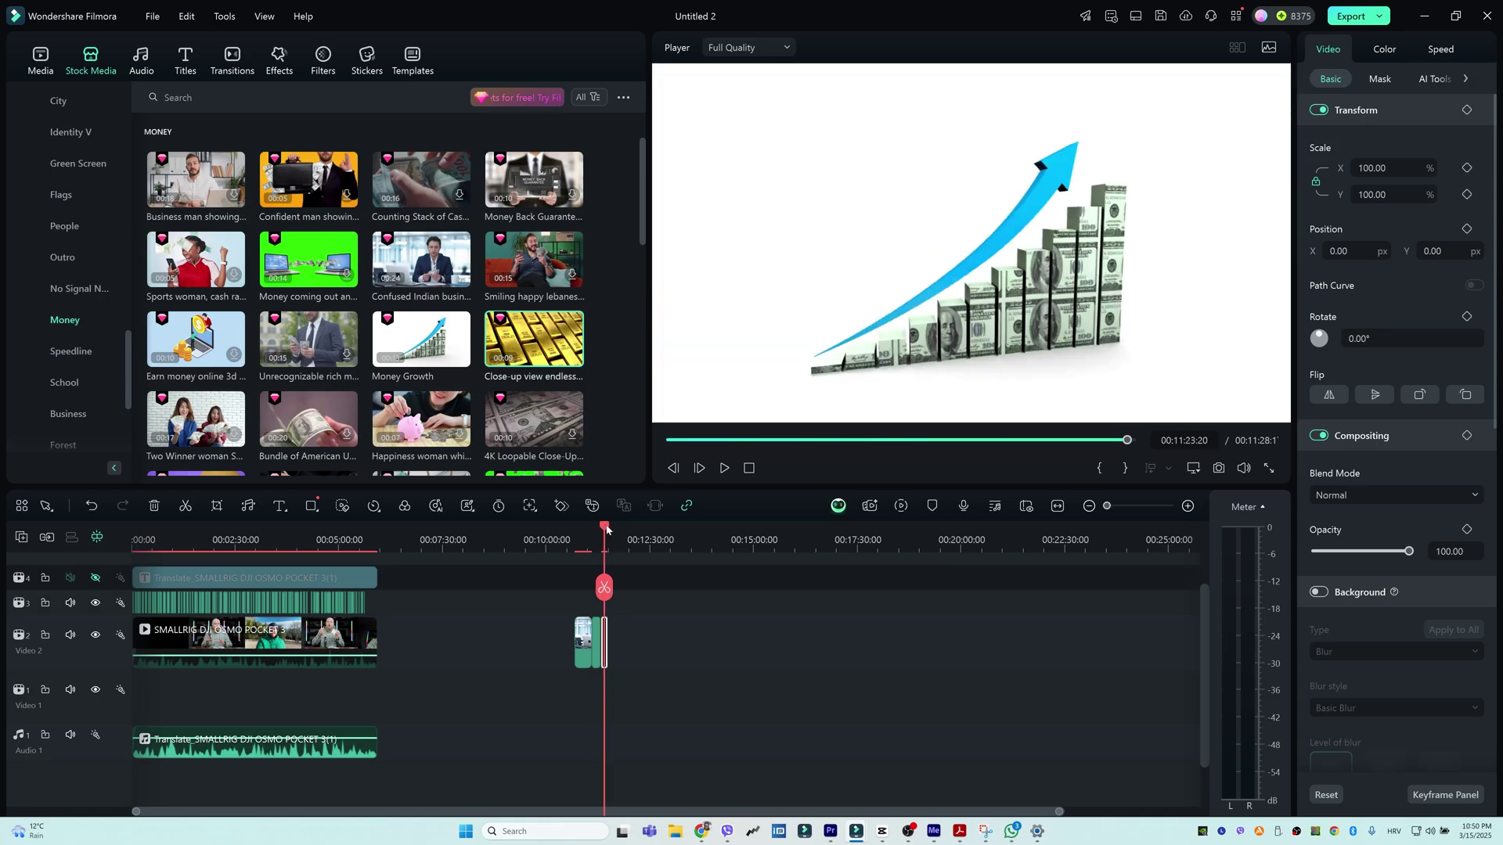
key(space)
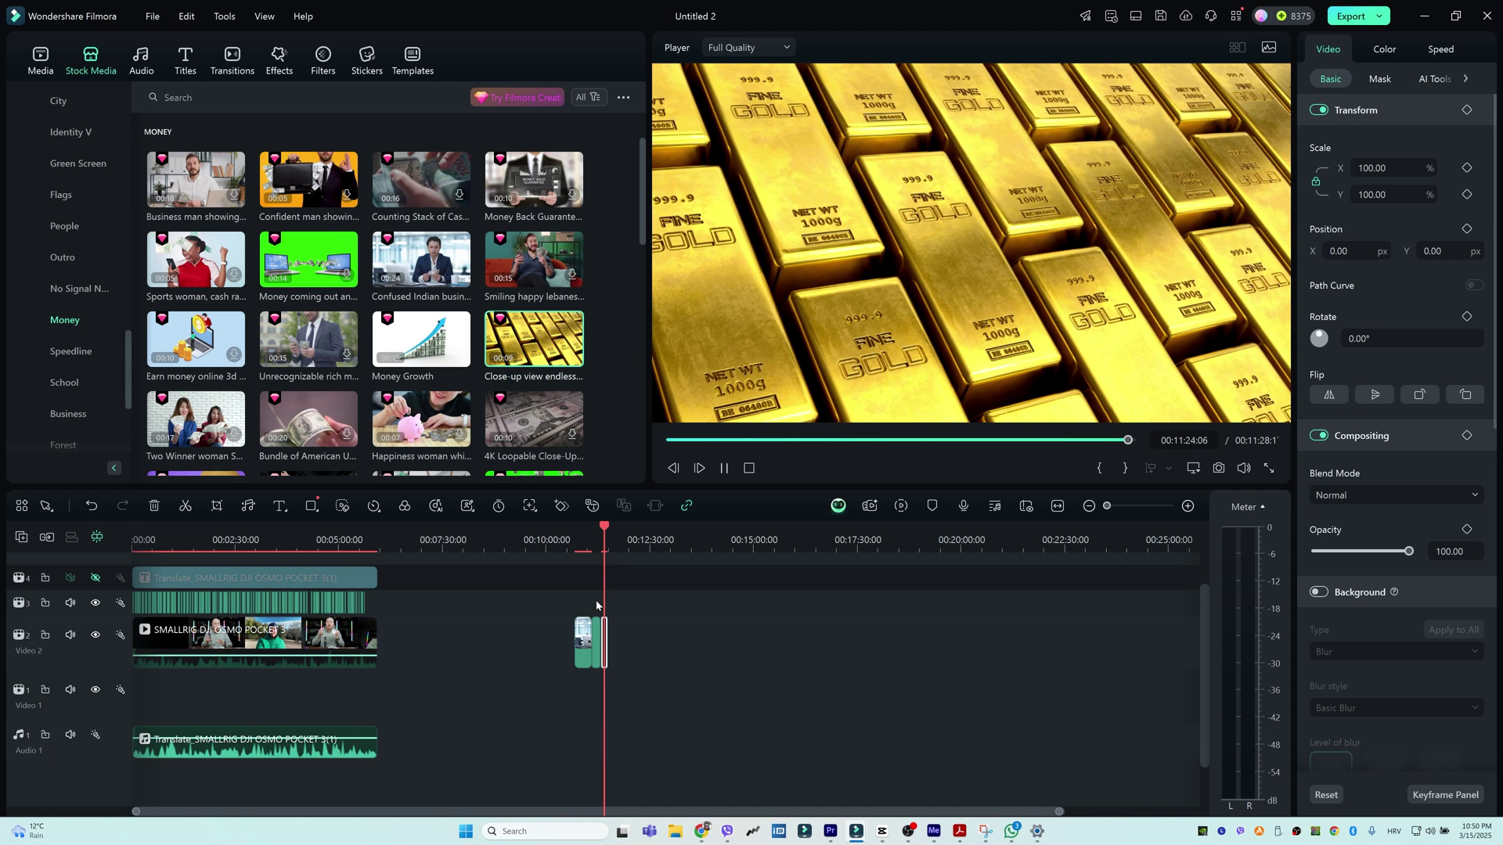
key(space)
scroll(290, 384, down, 5)
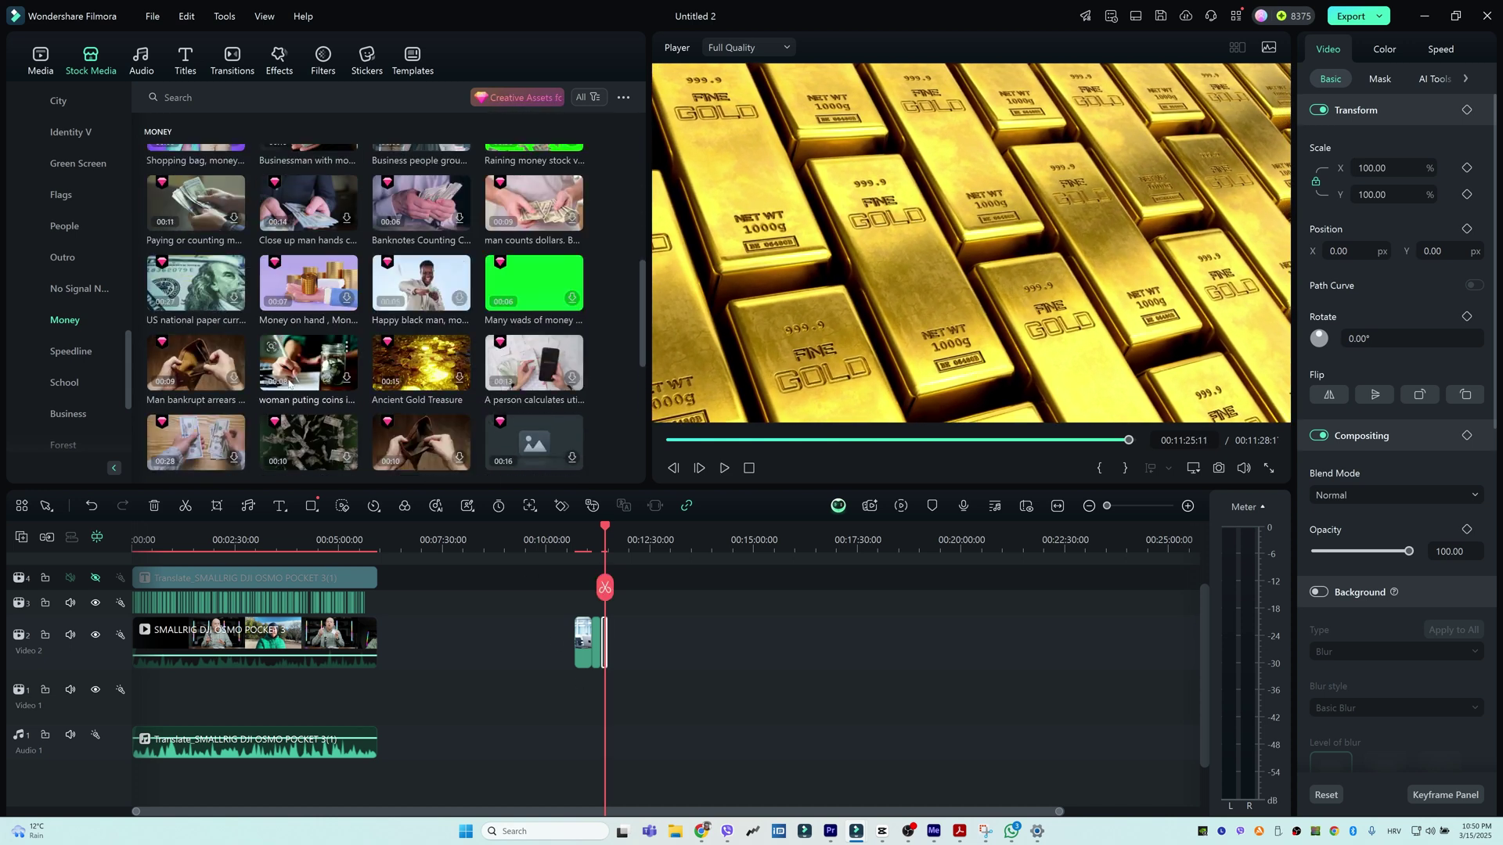
drag(630, 648, 631, 648)
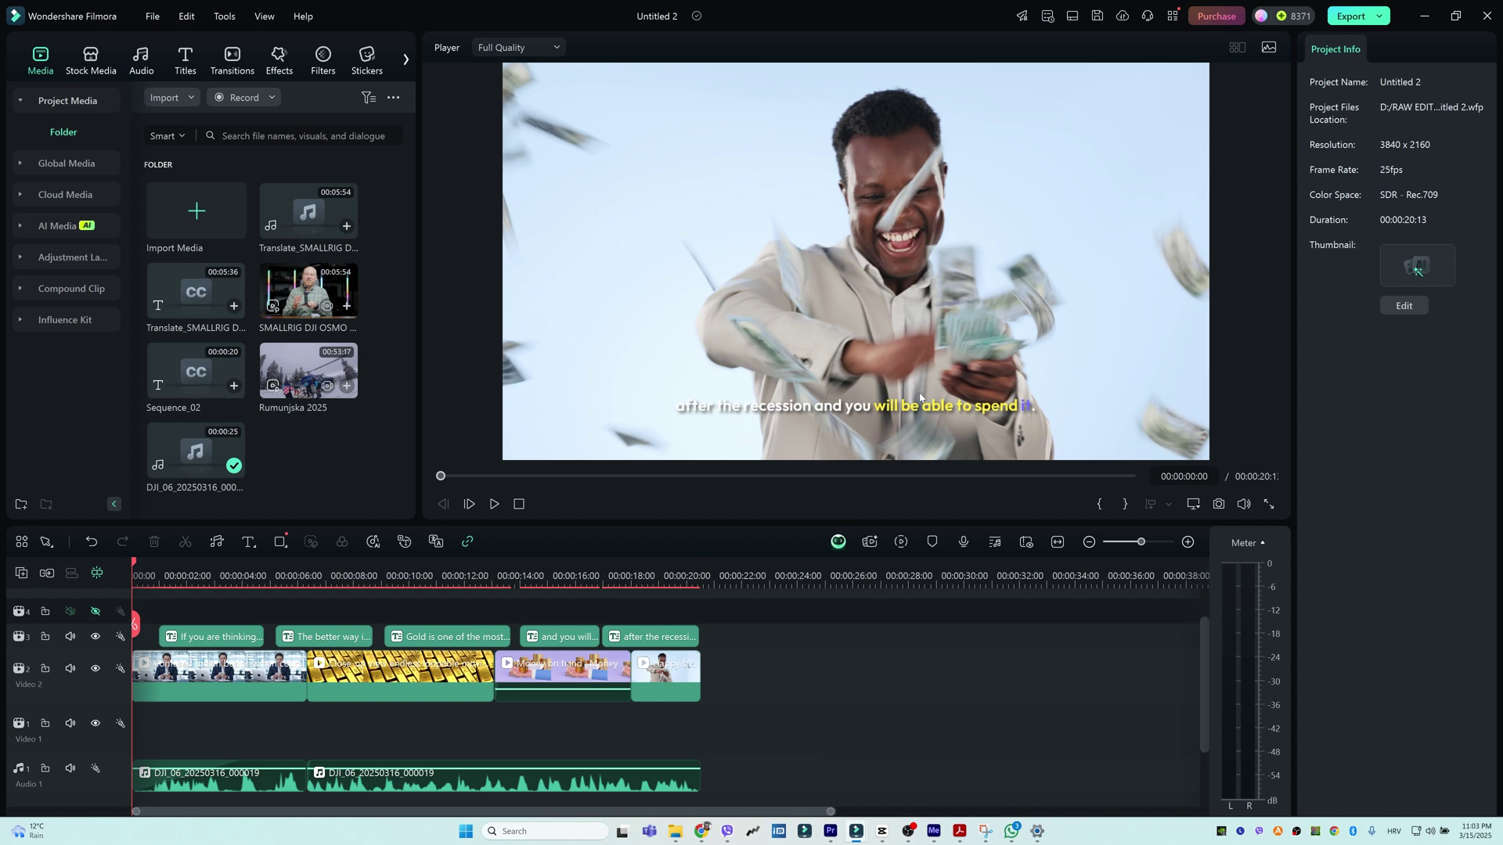
key(space)
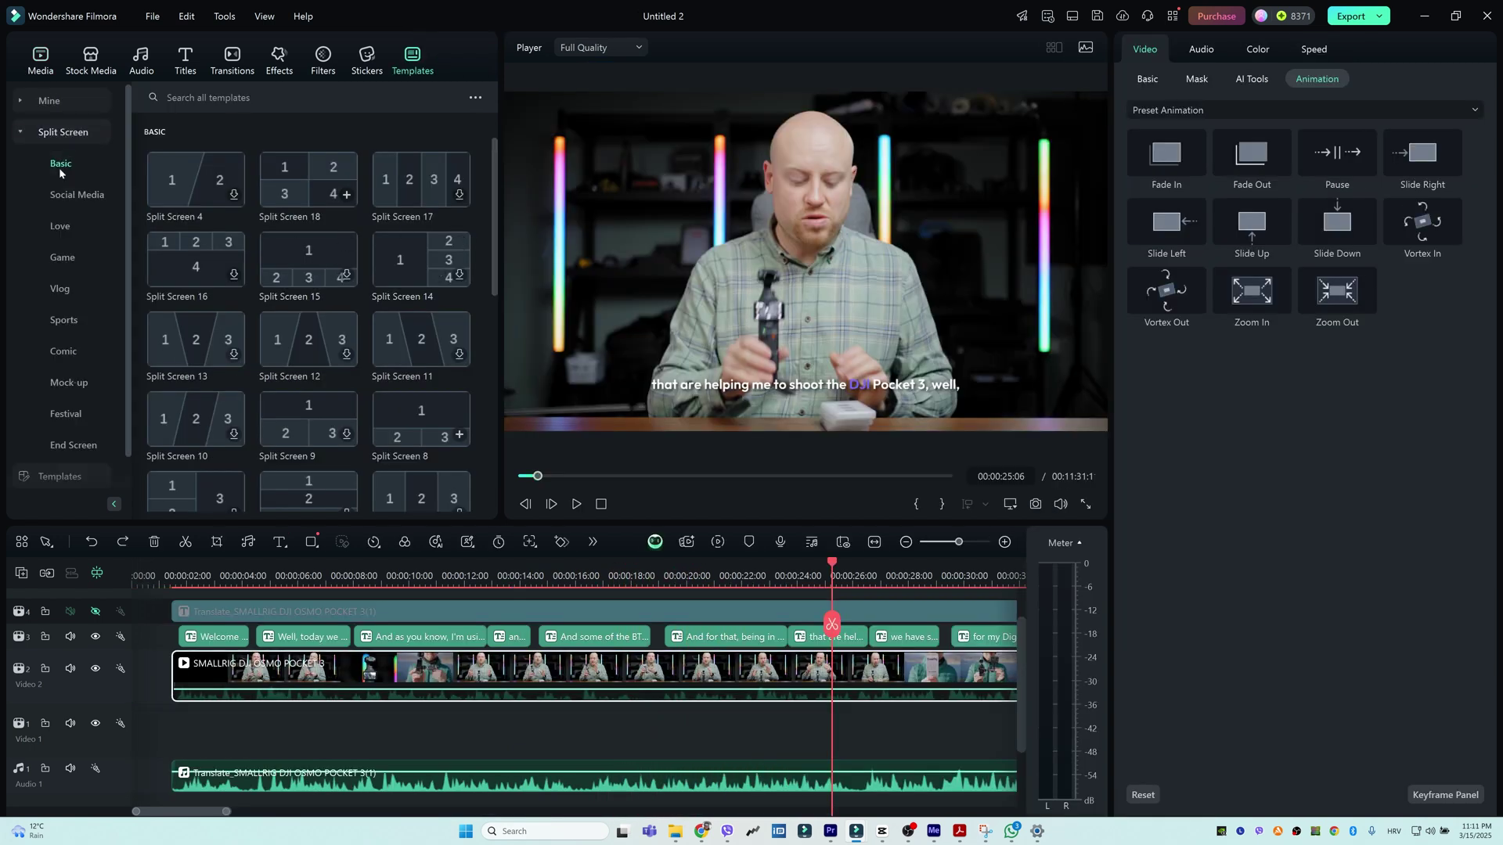
Browse the Social Media, Love, Vlog, Mock-up and Basic split-screen templates
click(76, 195)
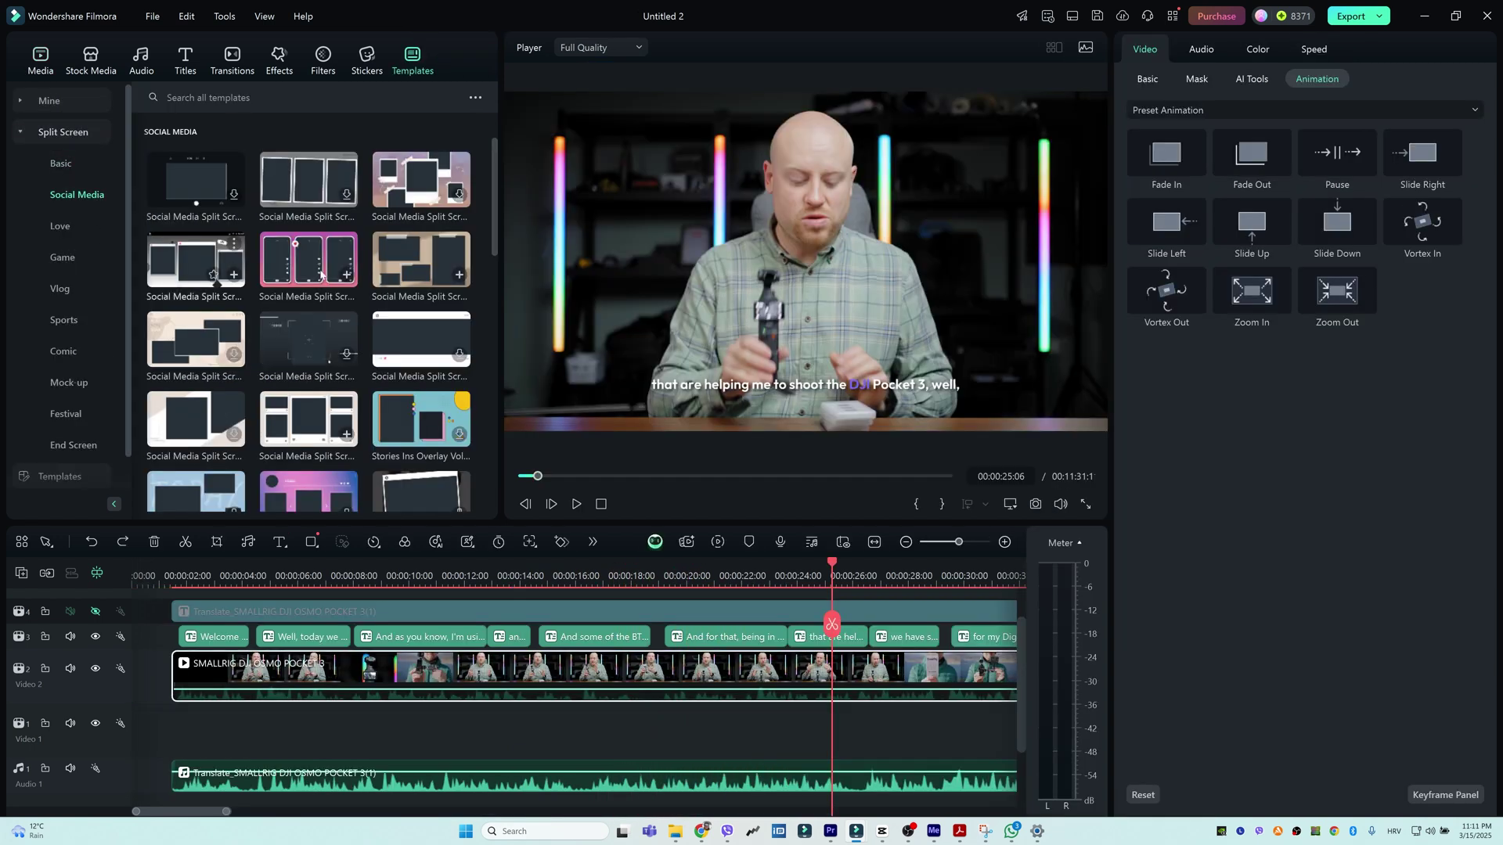
click(56, 228)
click(59, 291)
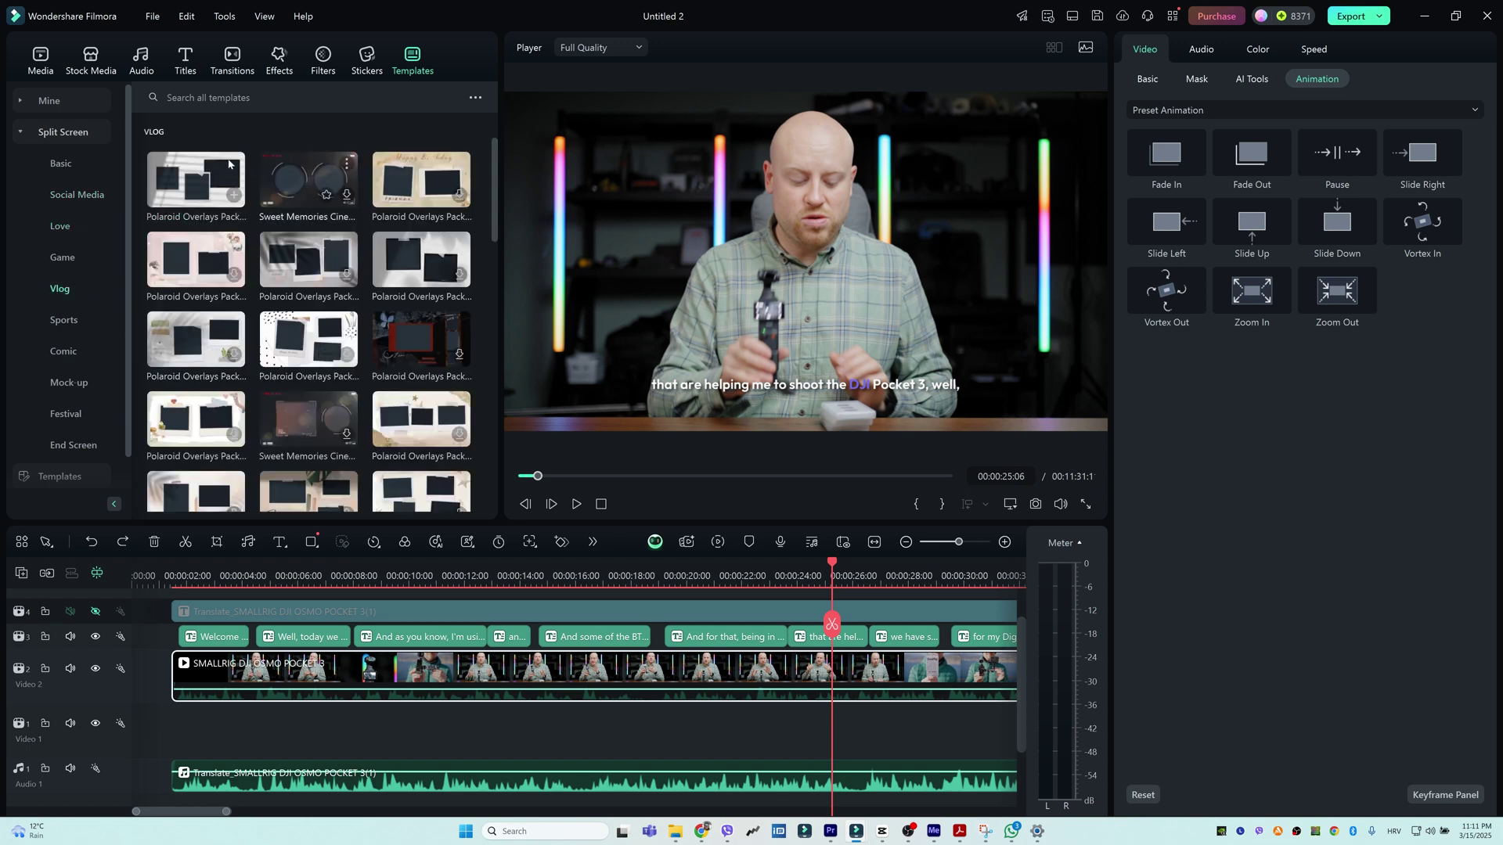
click(79, 195)
click(69, 351)
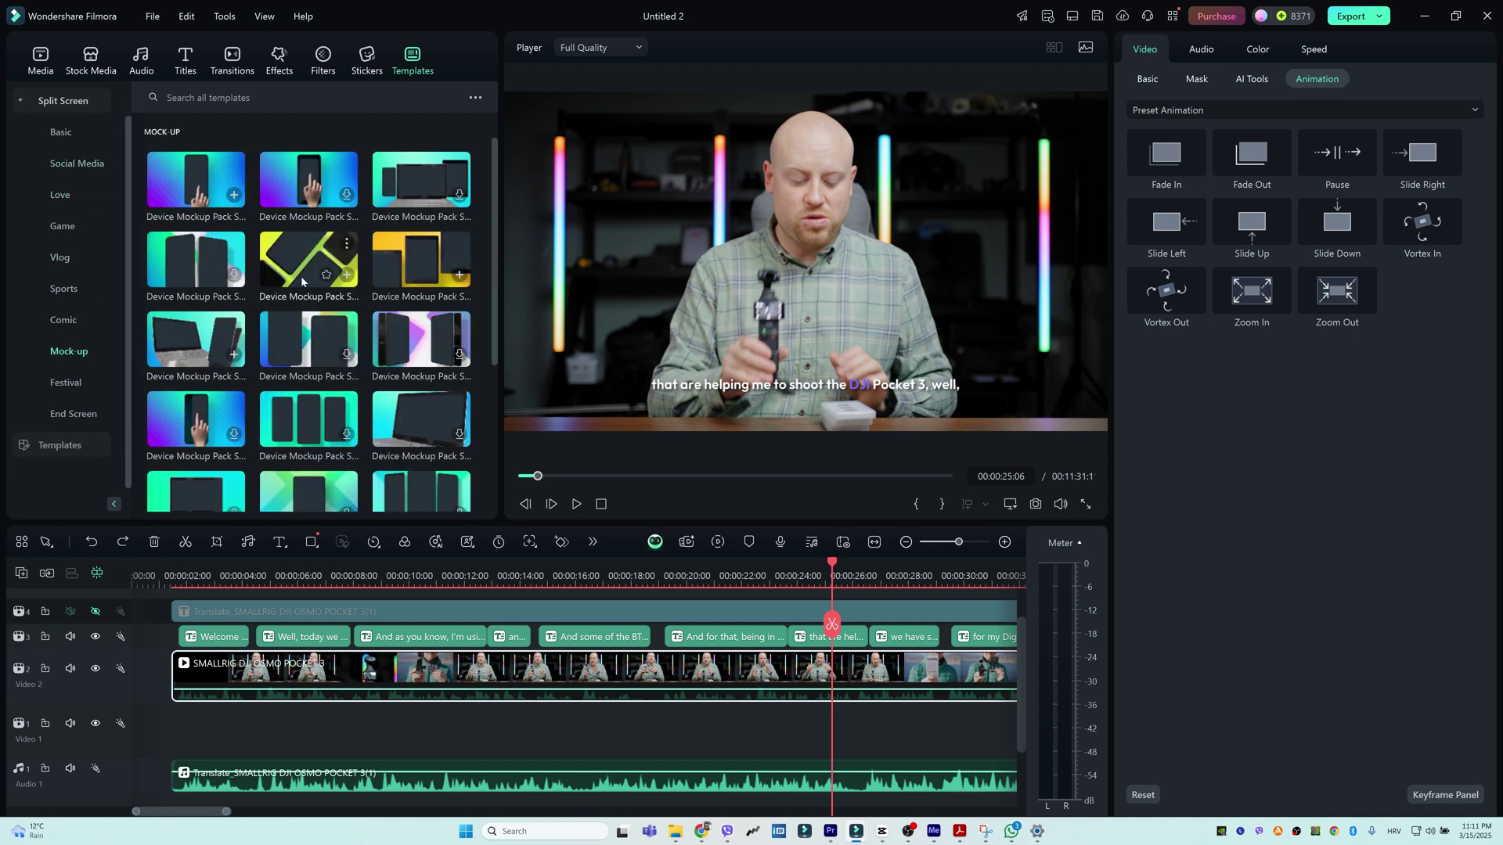
scroll(329, 283, up, 1)
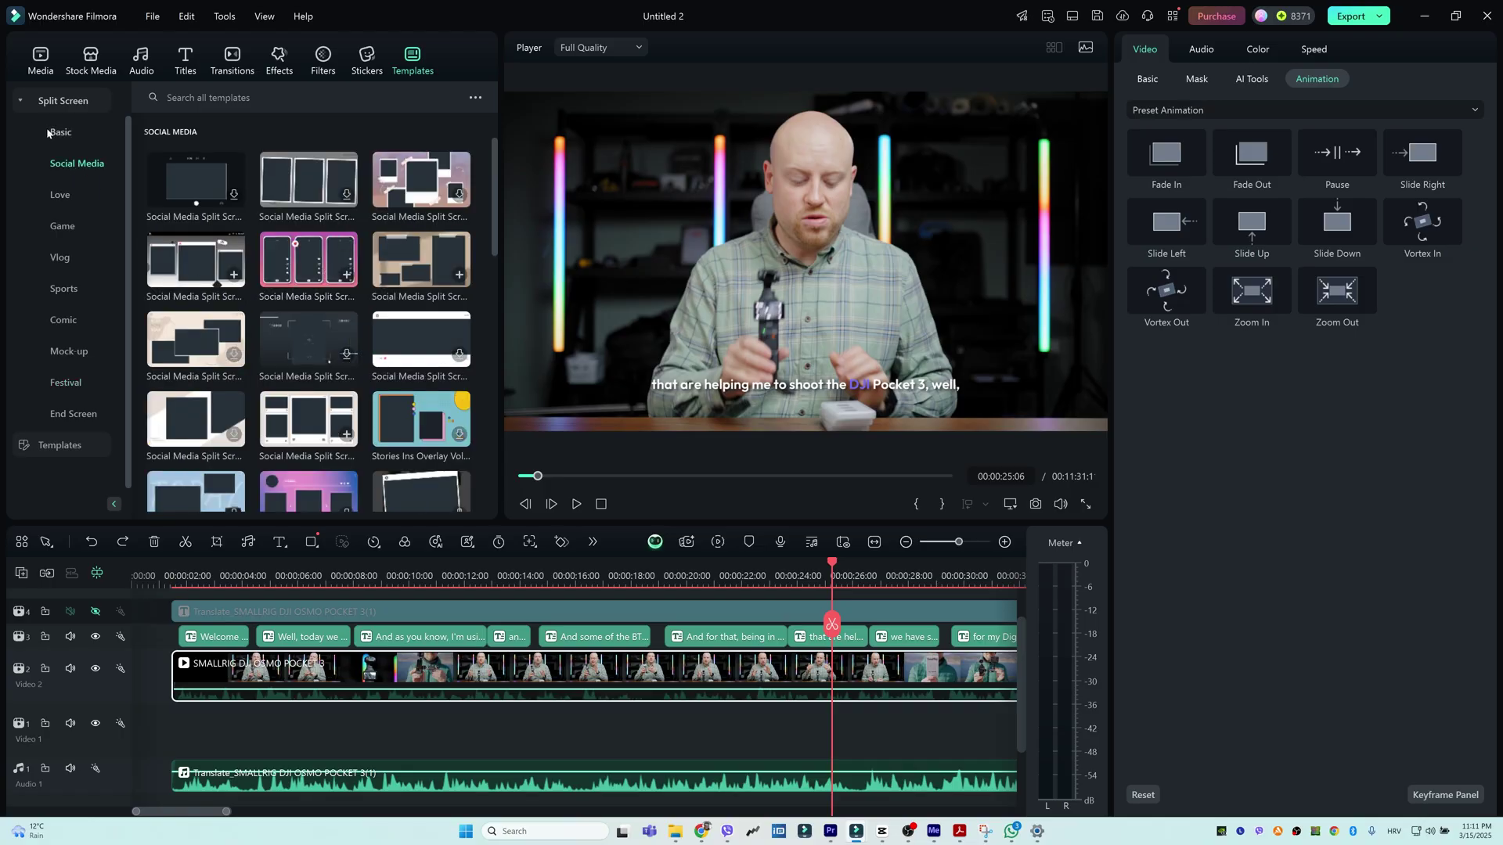
click(52, 133)
Browse the Trending, YouTube Intro and Cinematic Intro template collections
click(105, 443)
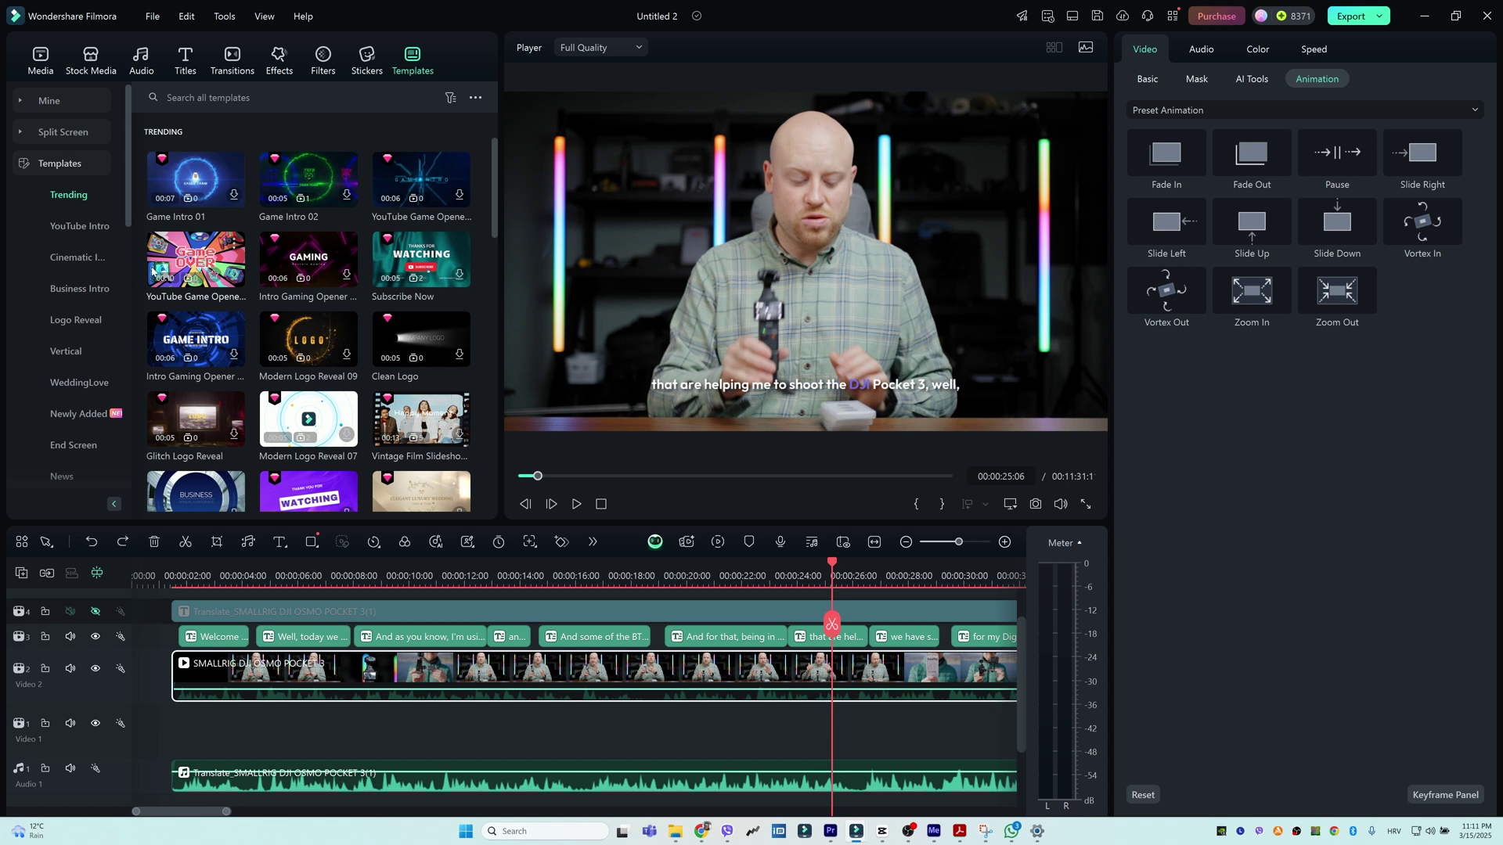
click(79, 226)
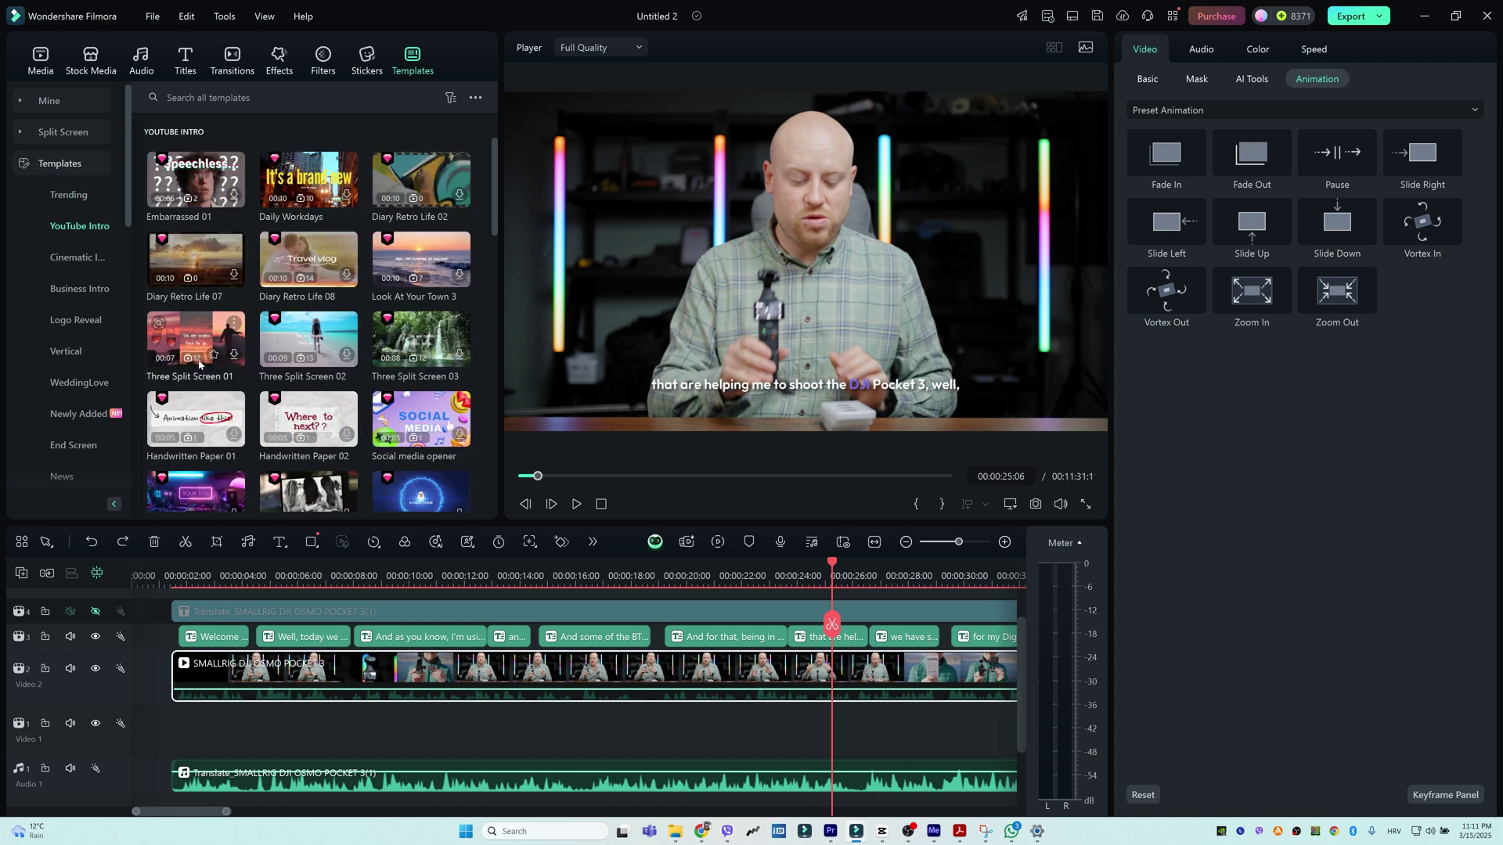
click(64, 263)
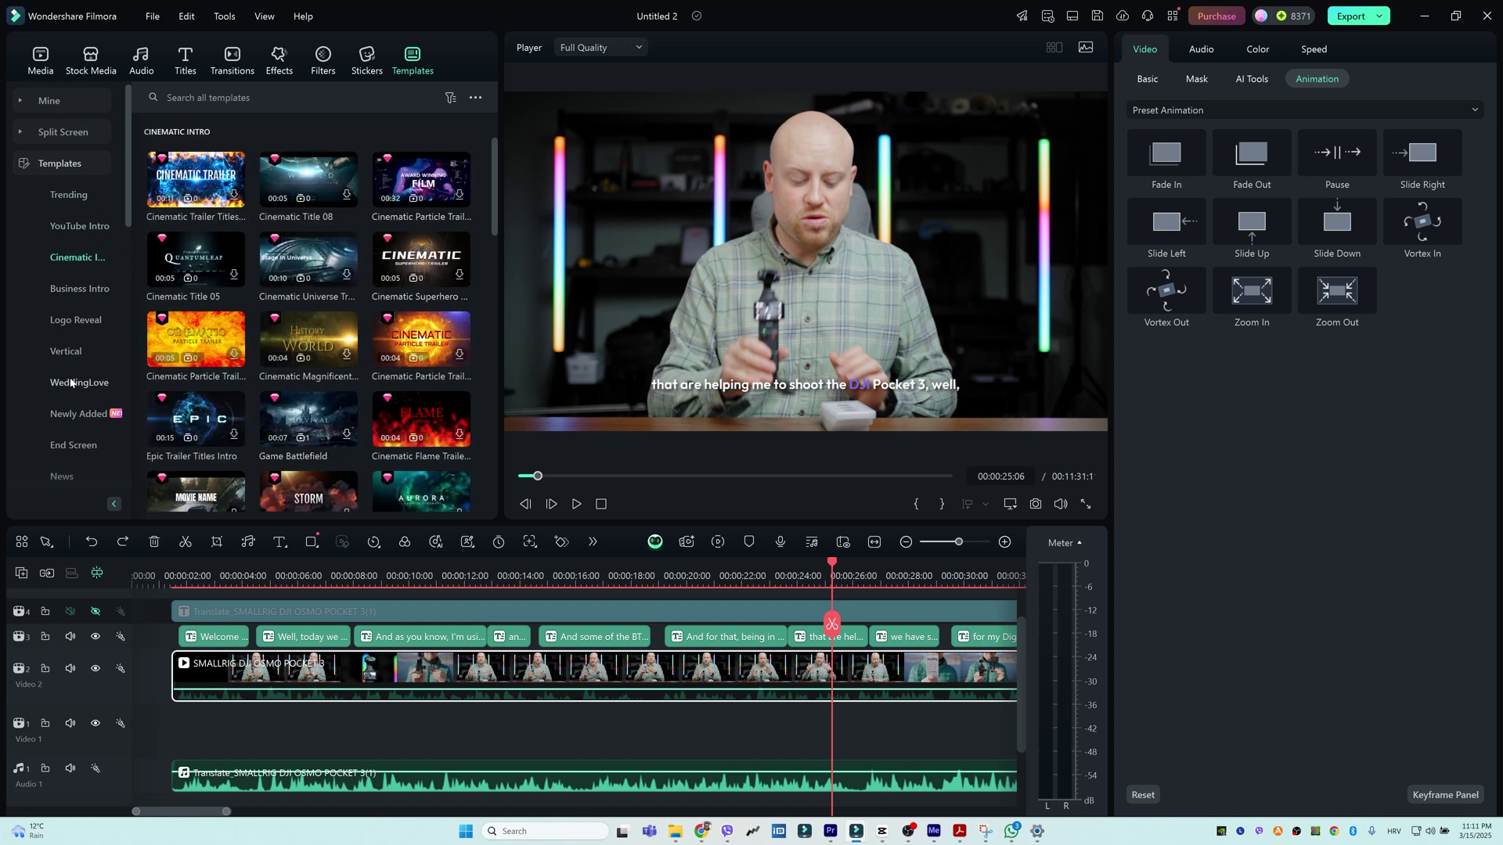
click(66, 351)
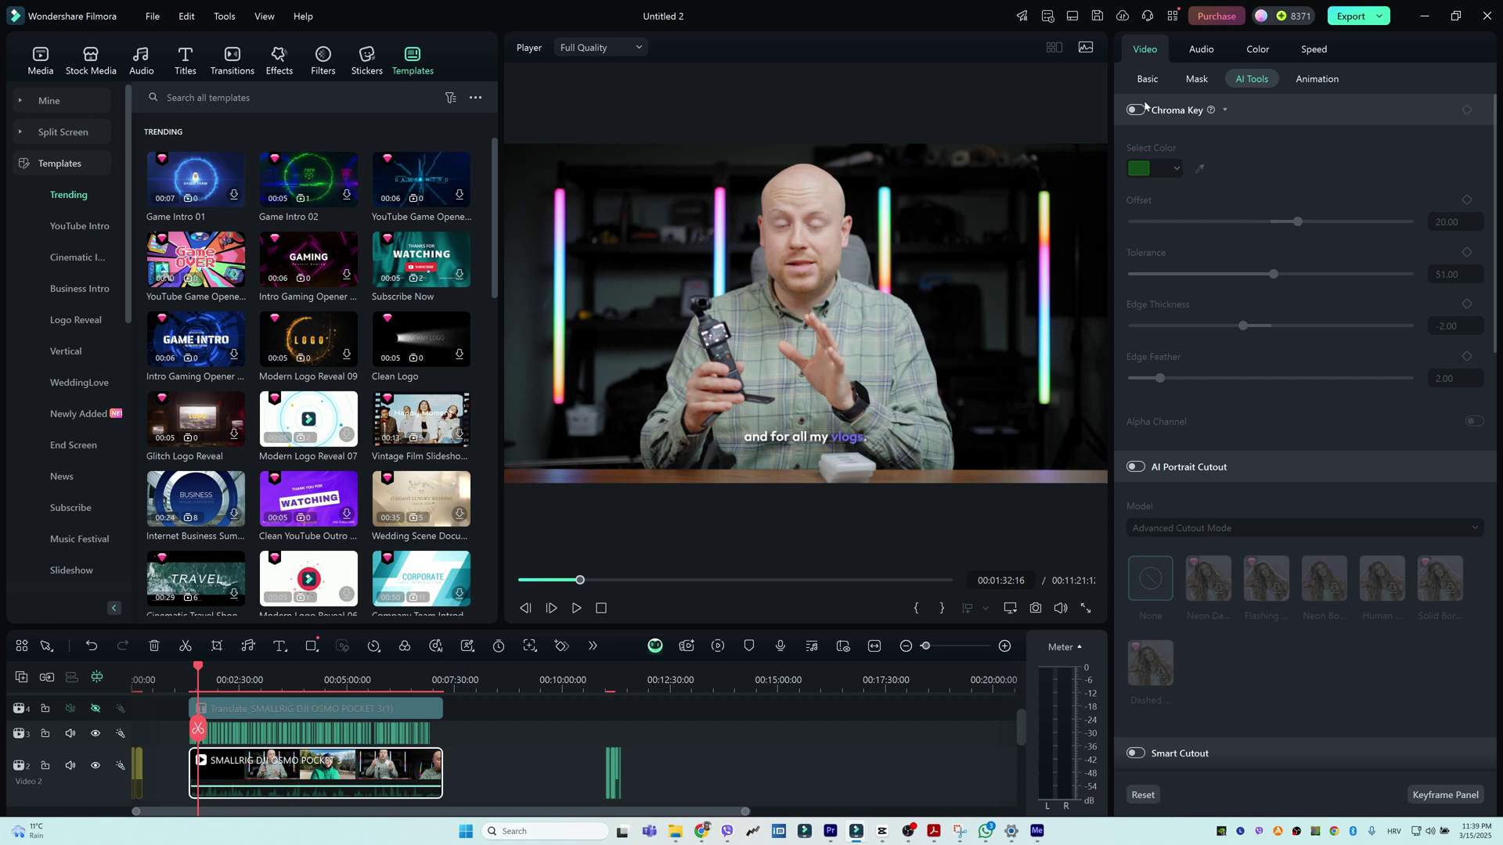
Switch on AI Portrait Cutout, Planar Tracking (confirming Yes) and Video Denoise for the clip
click(1136, 467)
scroll(1136, 548, down, 3)
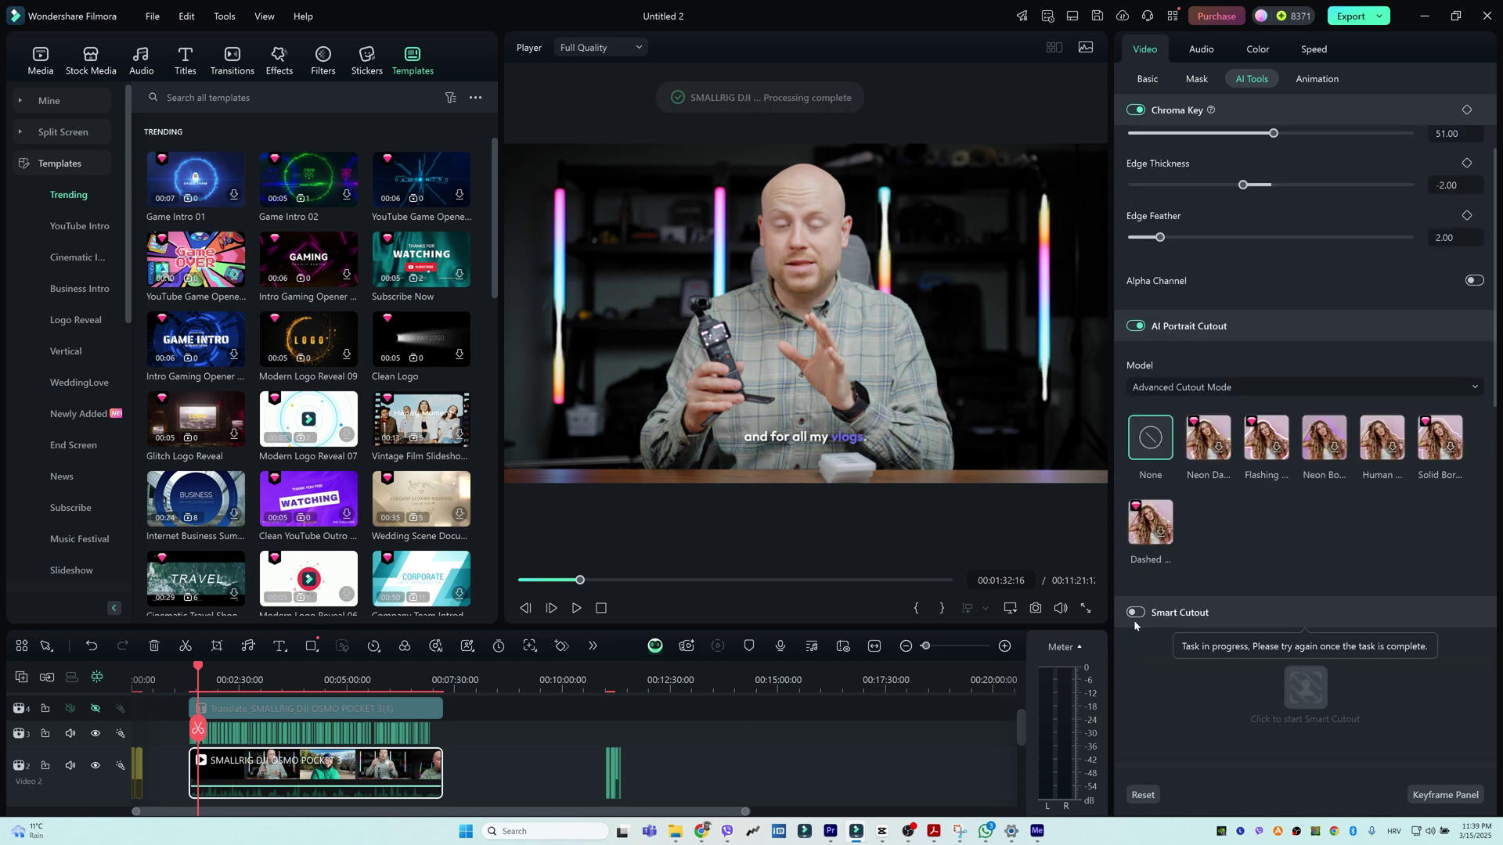
scroll(1281, 595, down, 6)
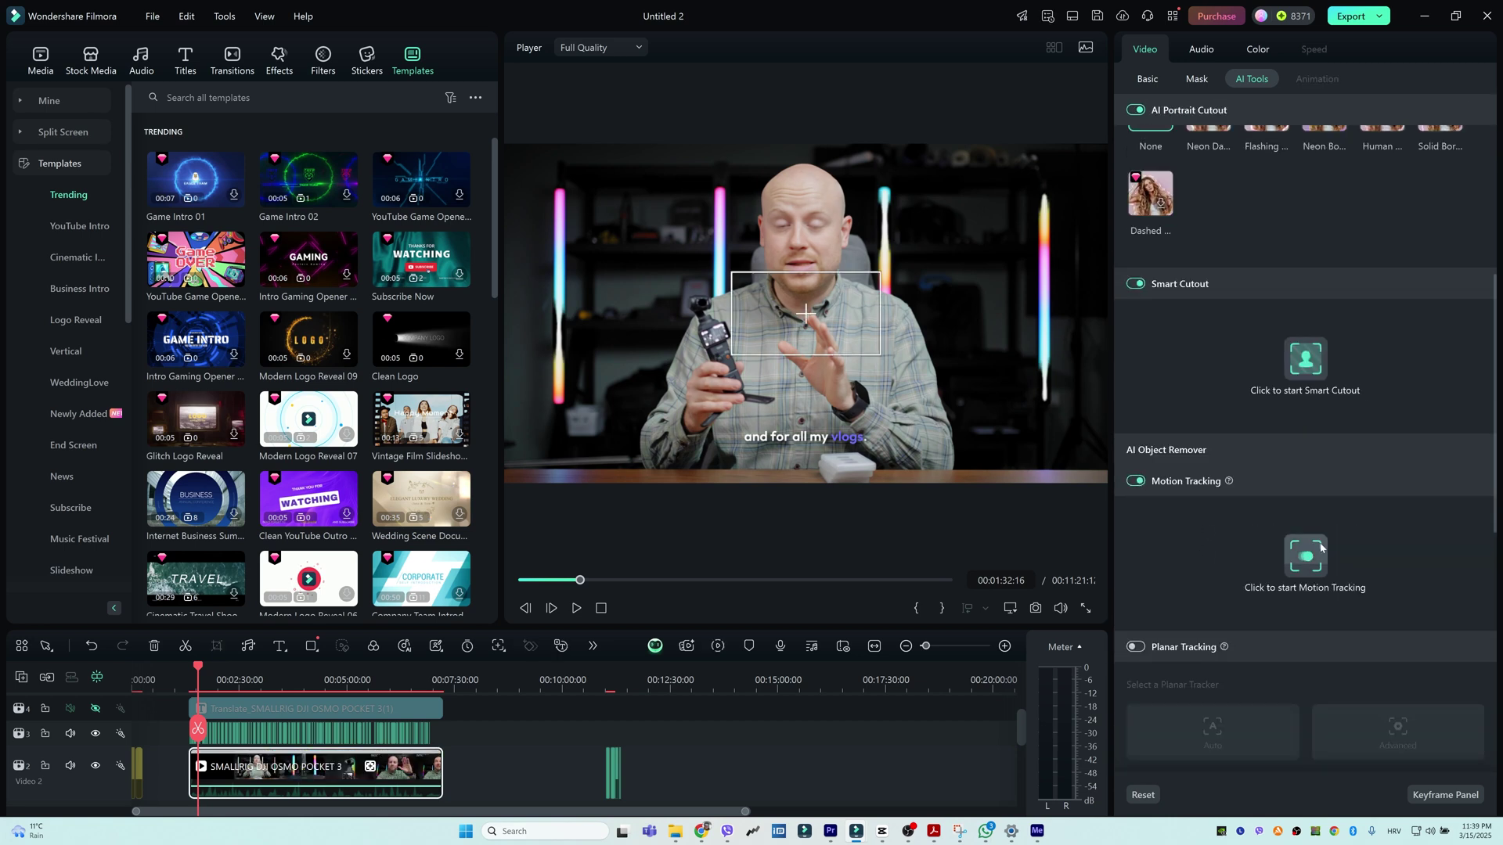
scroll(1254, 654, down, 2)
click(1136, 553)
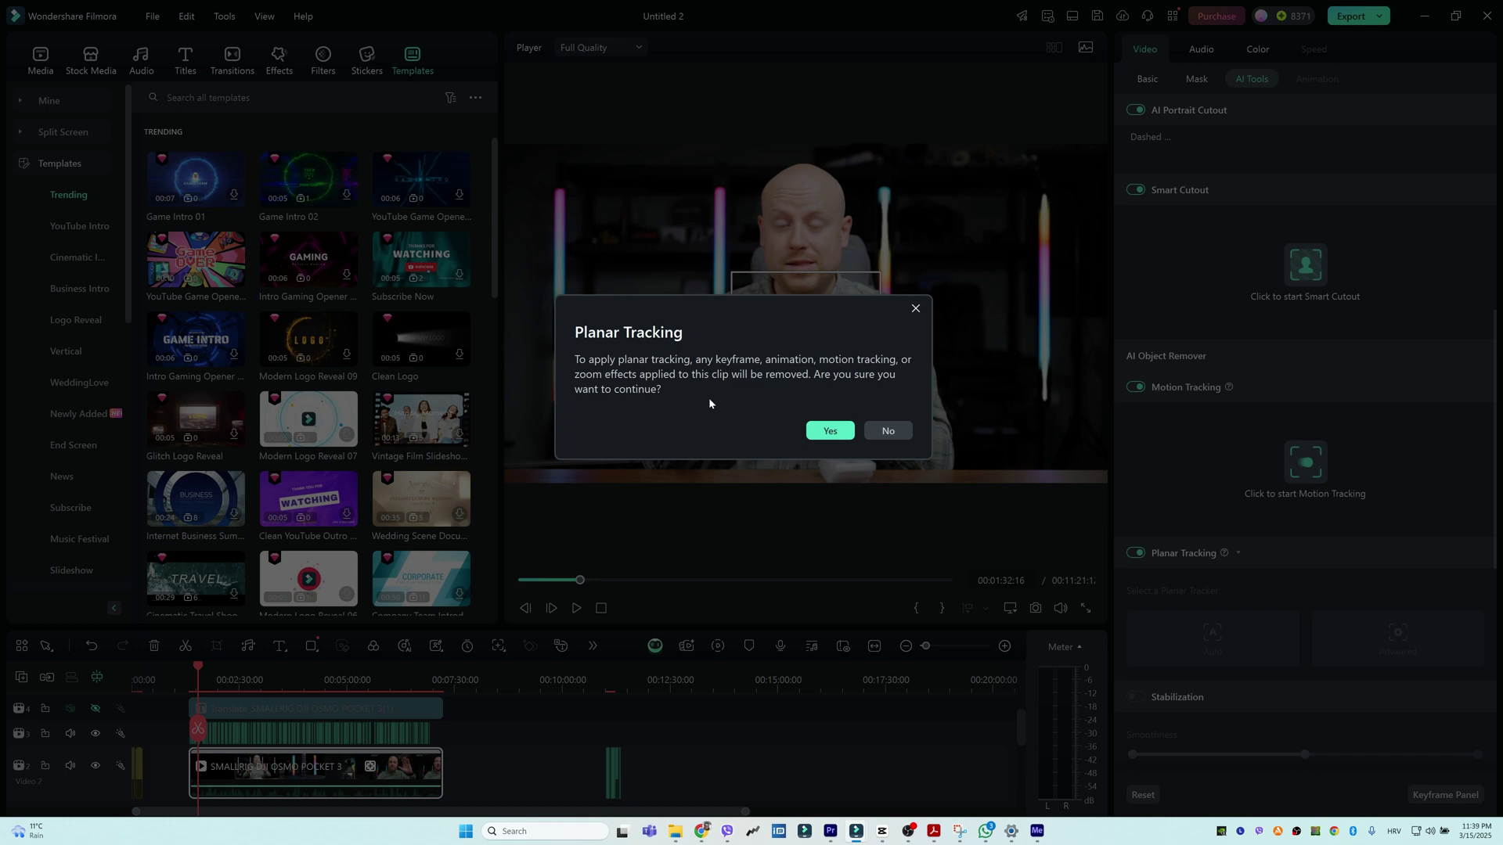
click(824, 432)
scroll(1250, 621, down, 3)
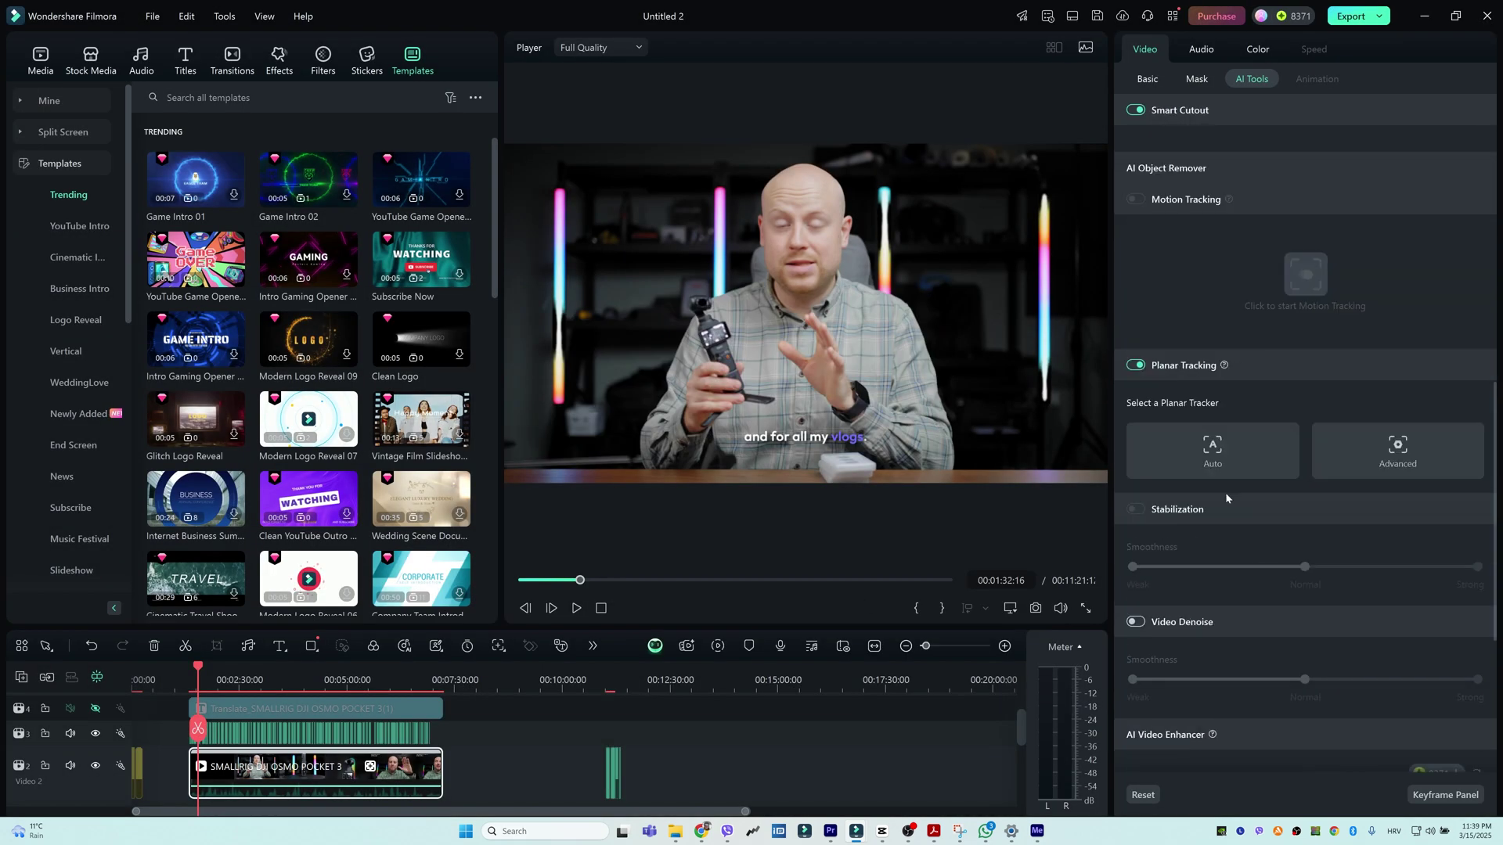
click(1135, 622)
scroll(1313, 509, down, 3)
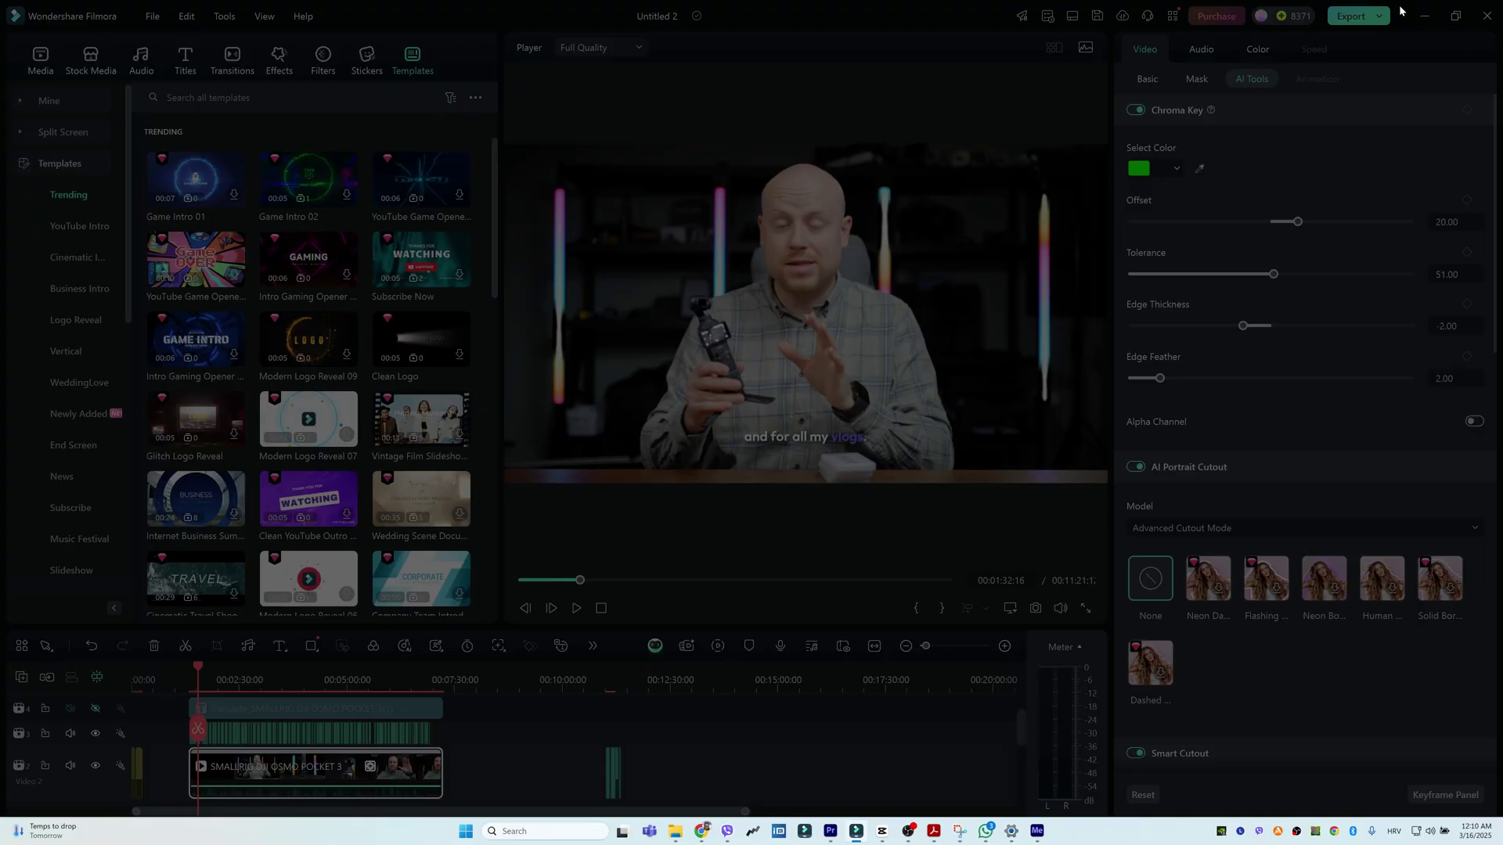
Set the export thumbnail to a frame picked from the video and save it
scroll(844, 470, down, 3)
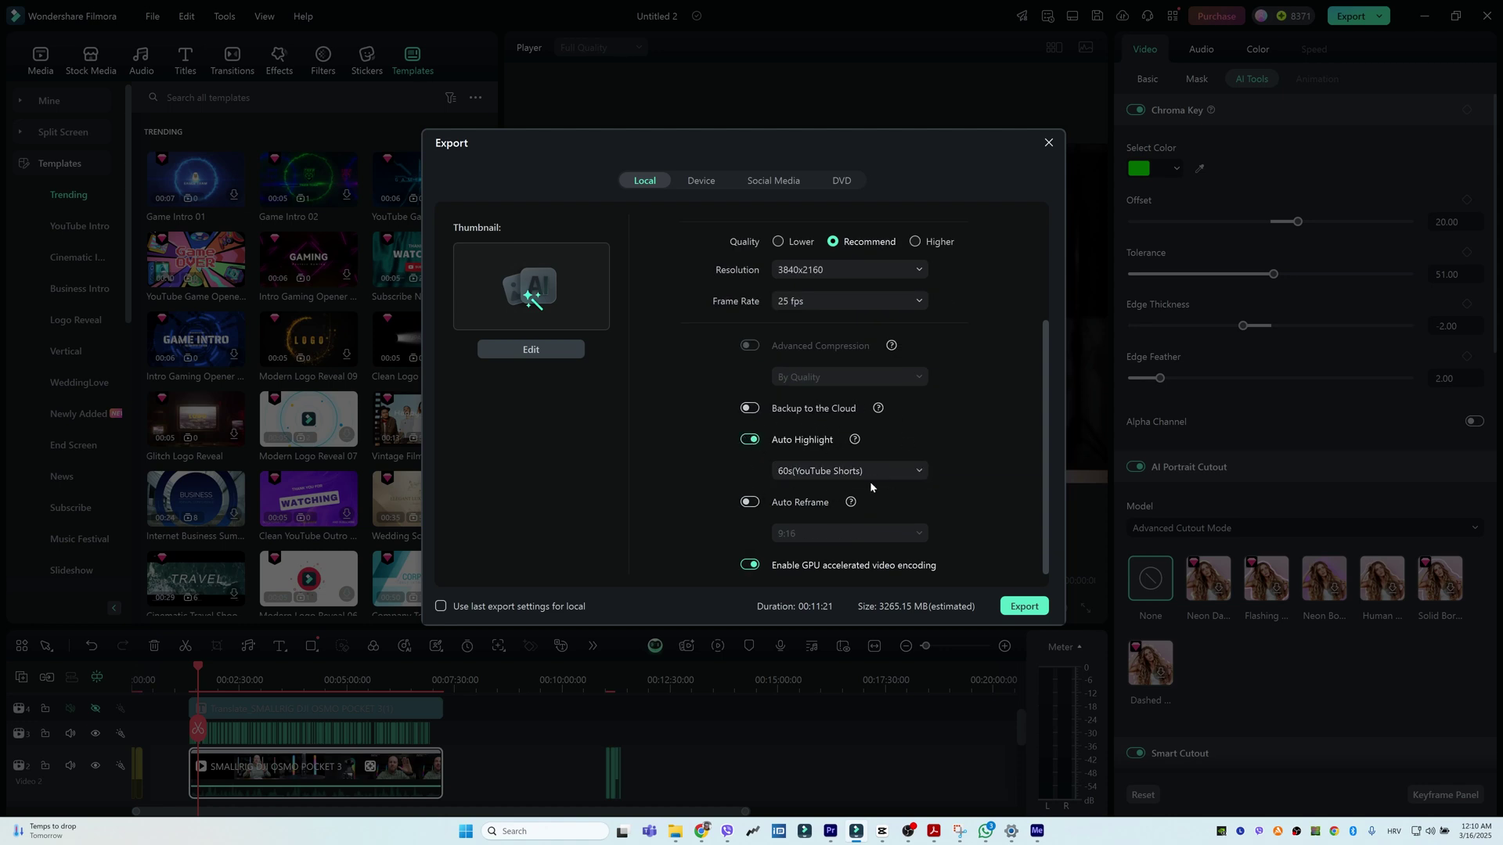
click(531, 349)
click(1090, 640)
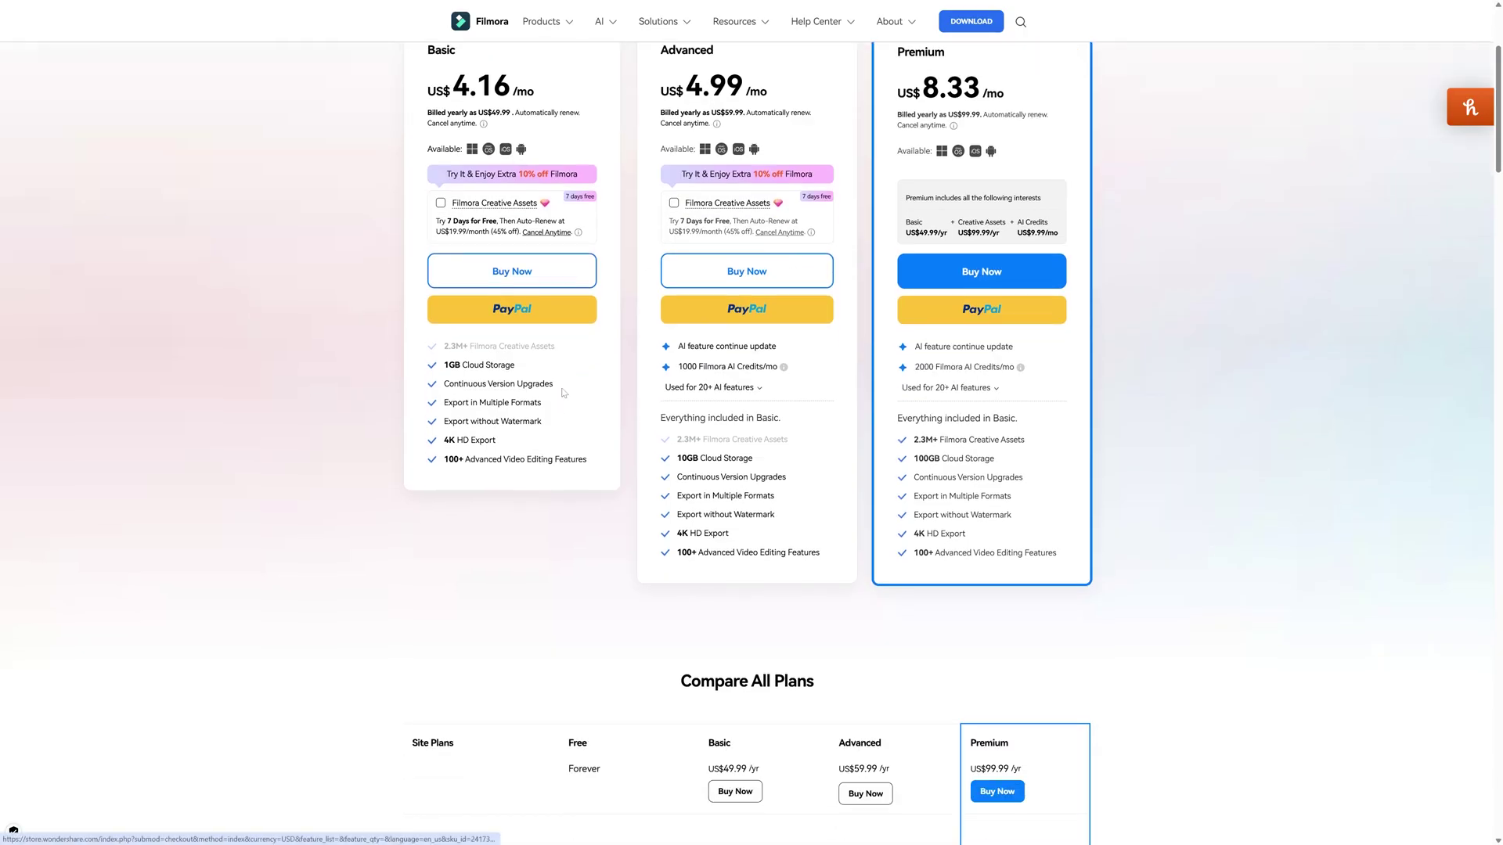
Scroll through the Compare All Plans table and back up to the Individuals plans
scroll(564, 393, down, 5)
scroll(1020, 360, down, 1)
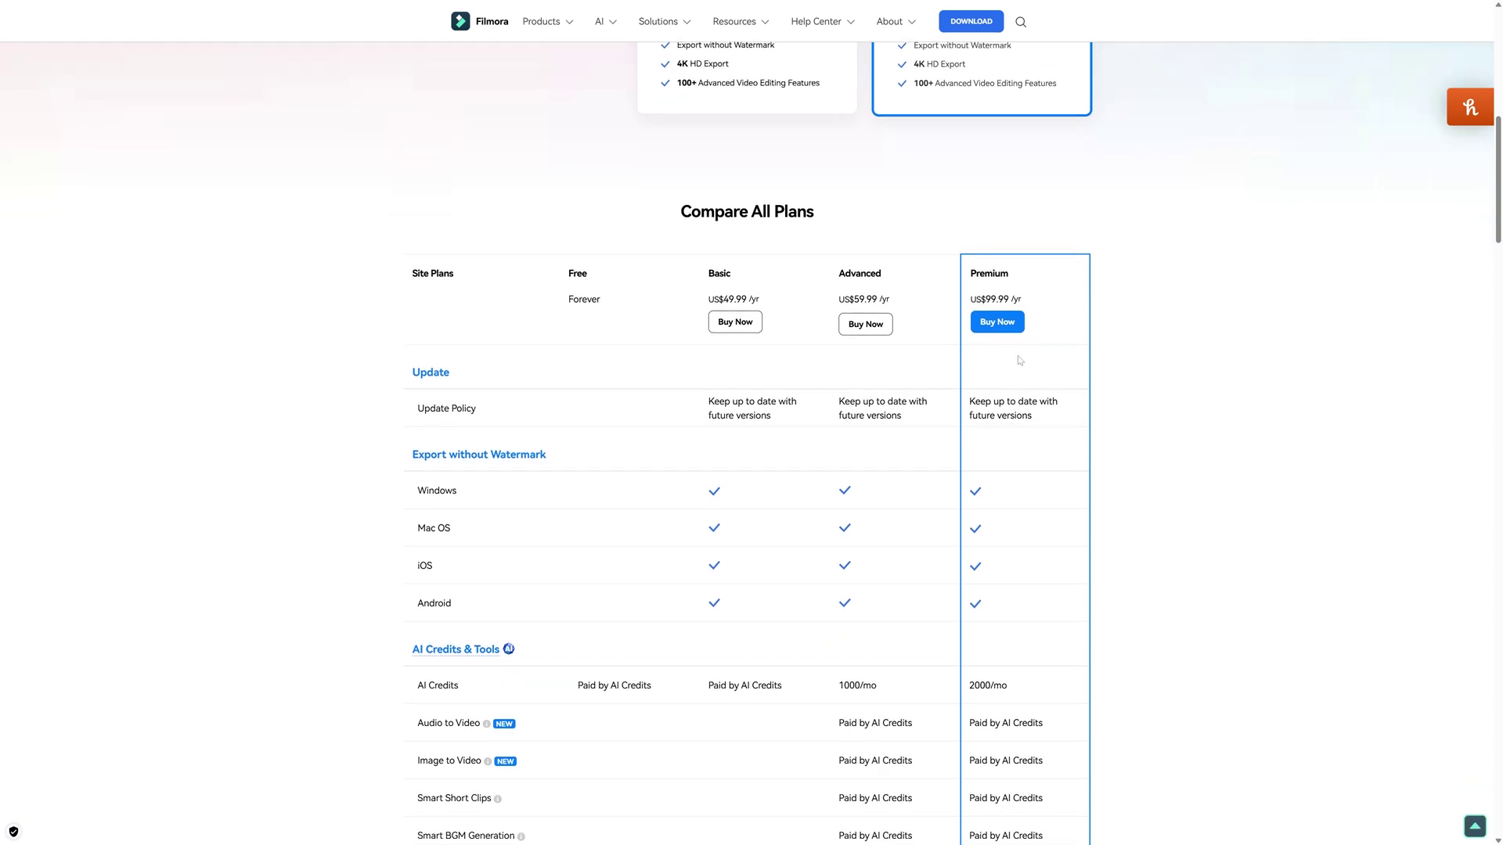
scroll(916, 516, down, 4)
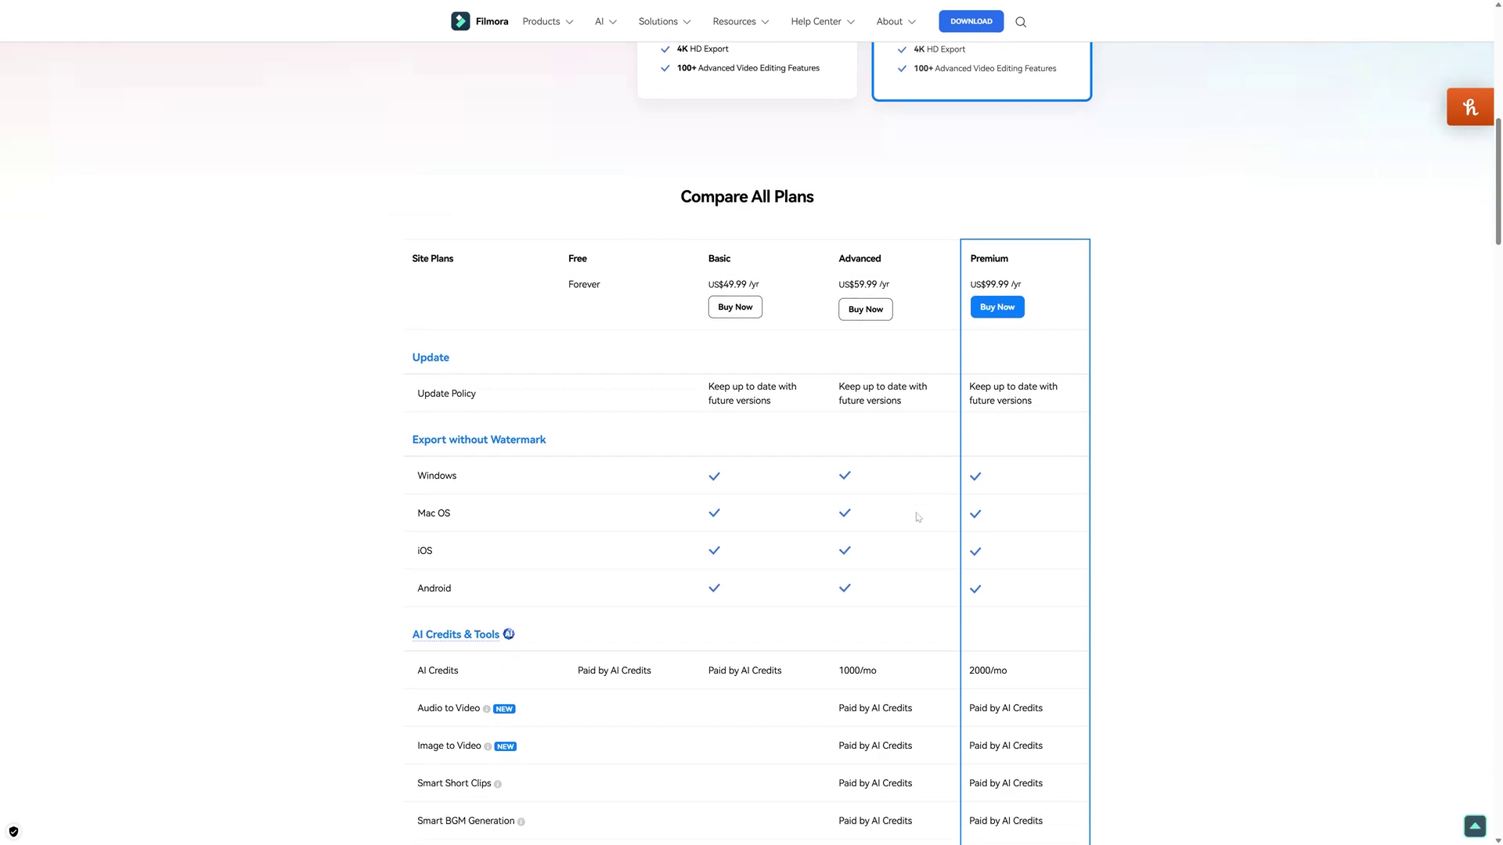
scroll(953, 494, down, 1)
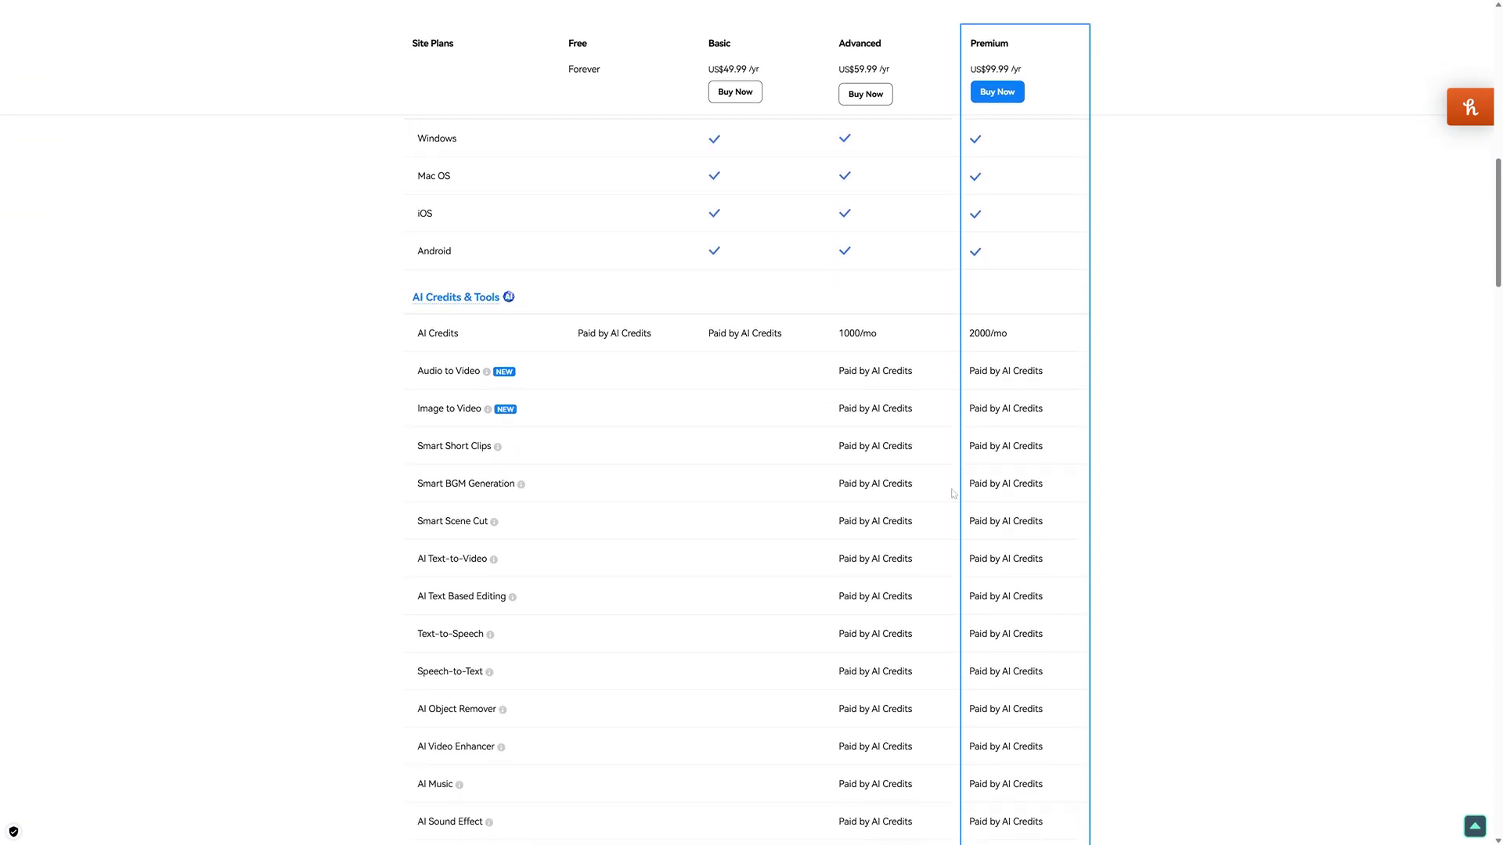
scroll(953, 494, down, 3)
scroll(953, 494, down, 2)
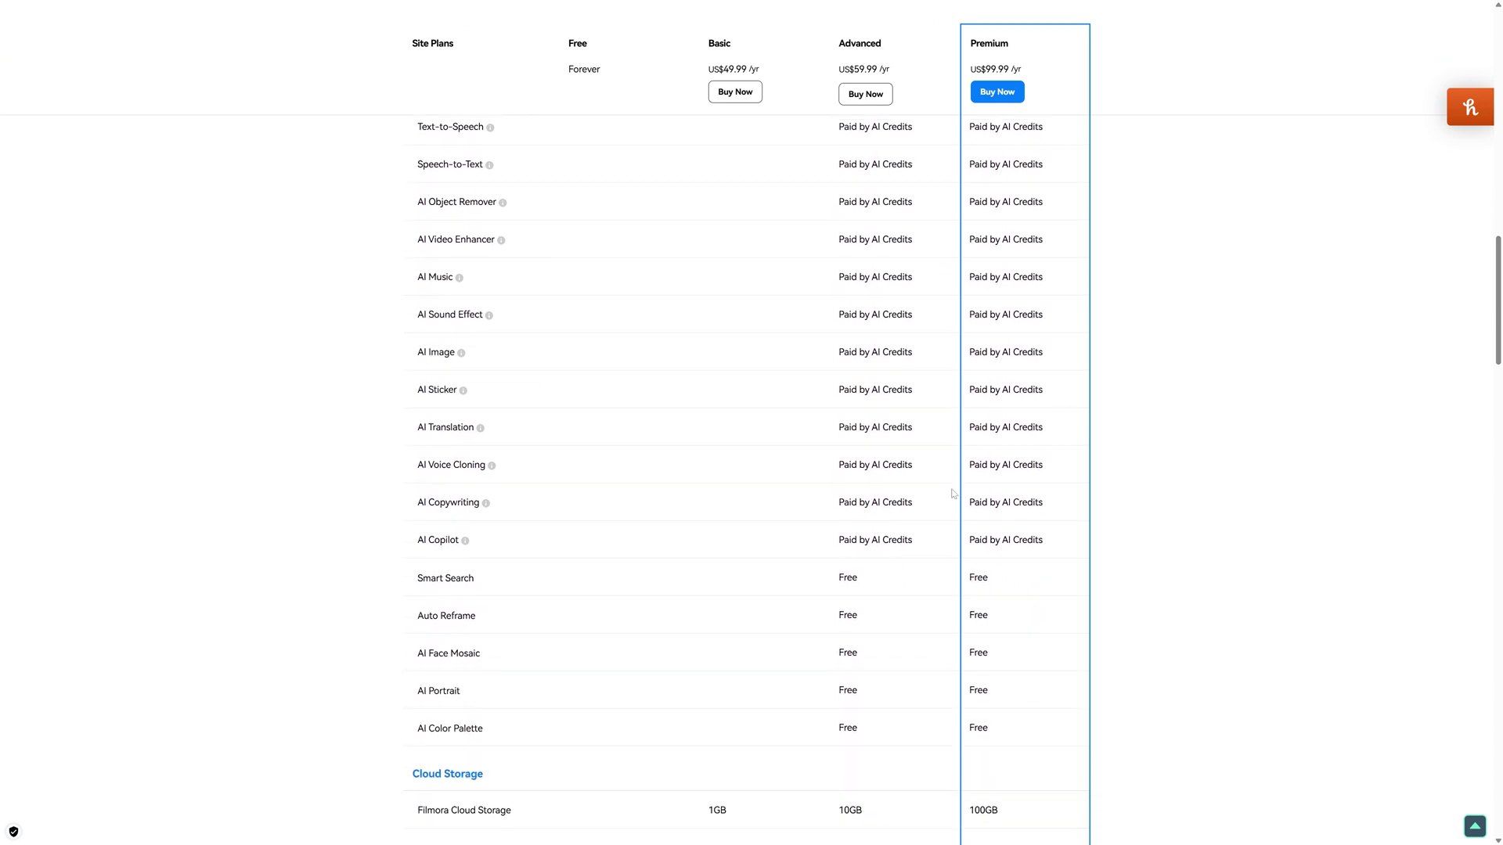
scroll(953, 494, down, 2)
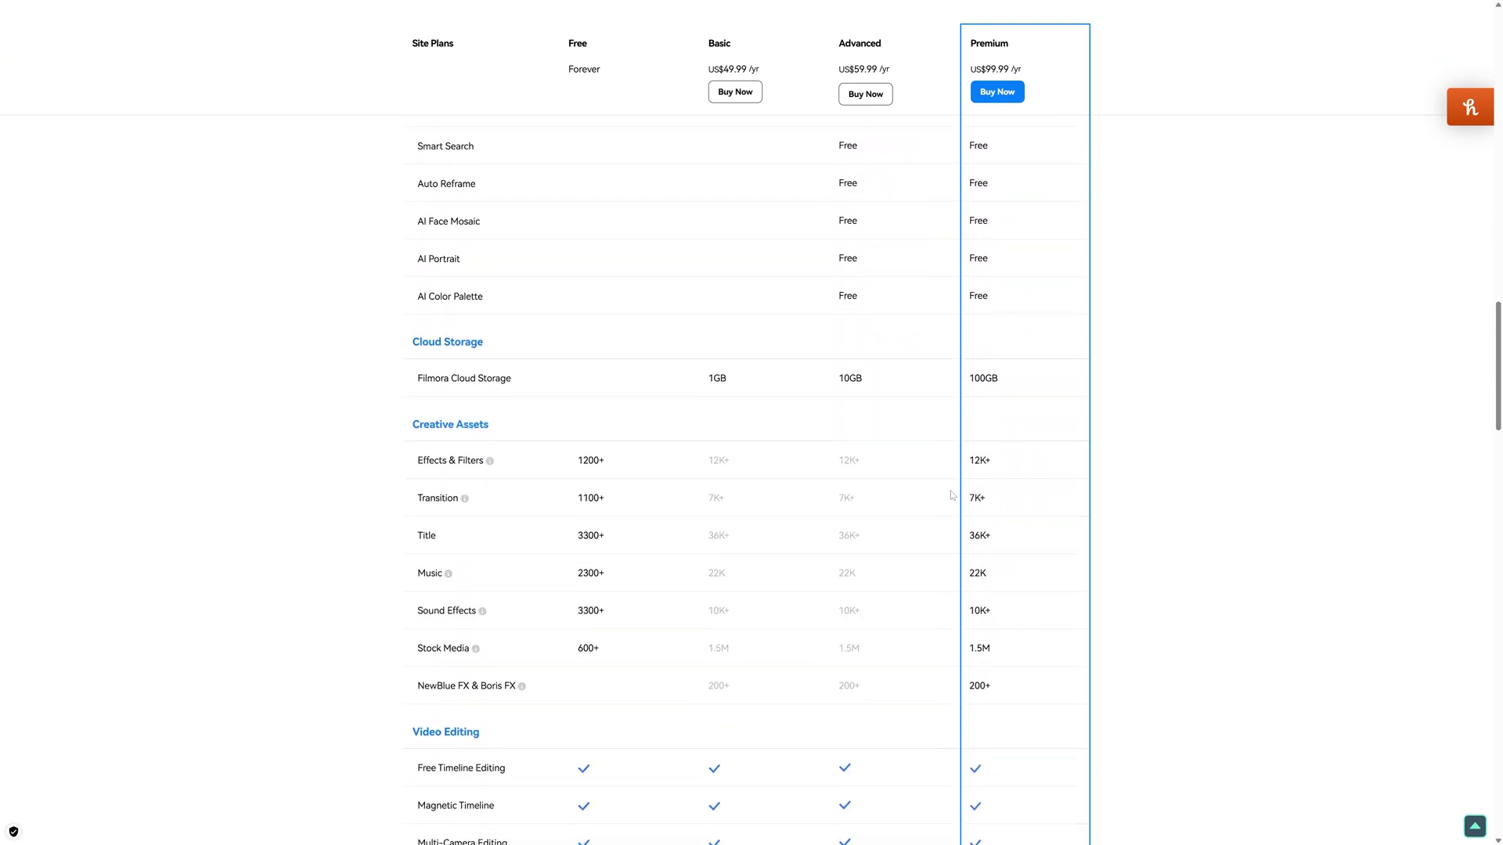
scroll(951, 495, up, 20)
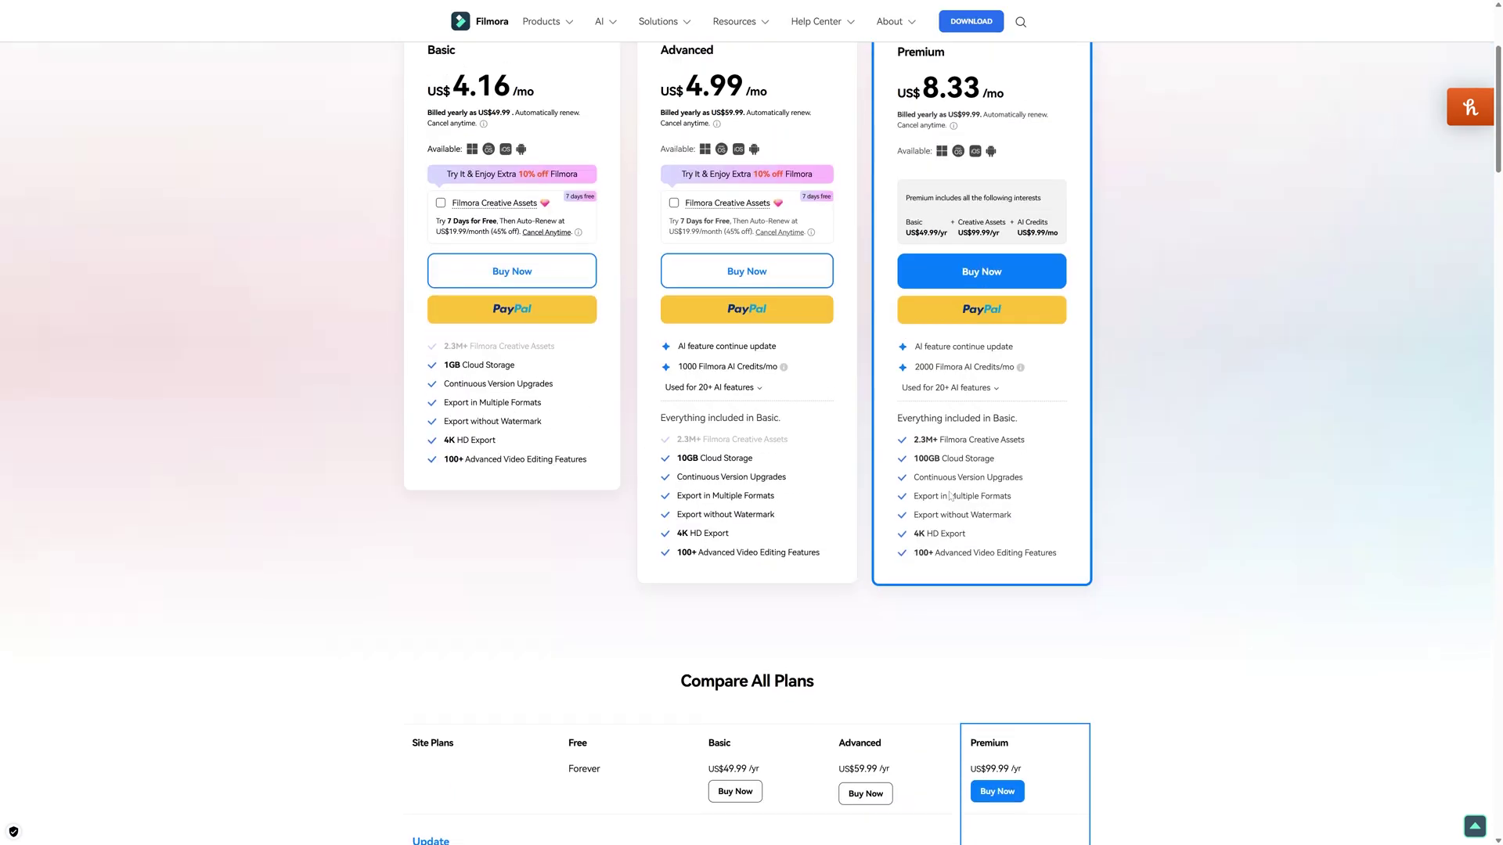
scroll(951, 495, up, 2)
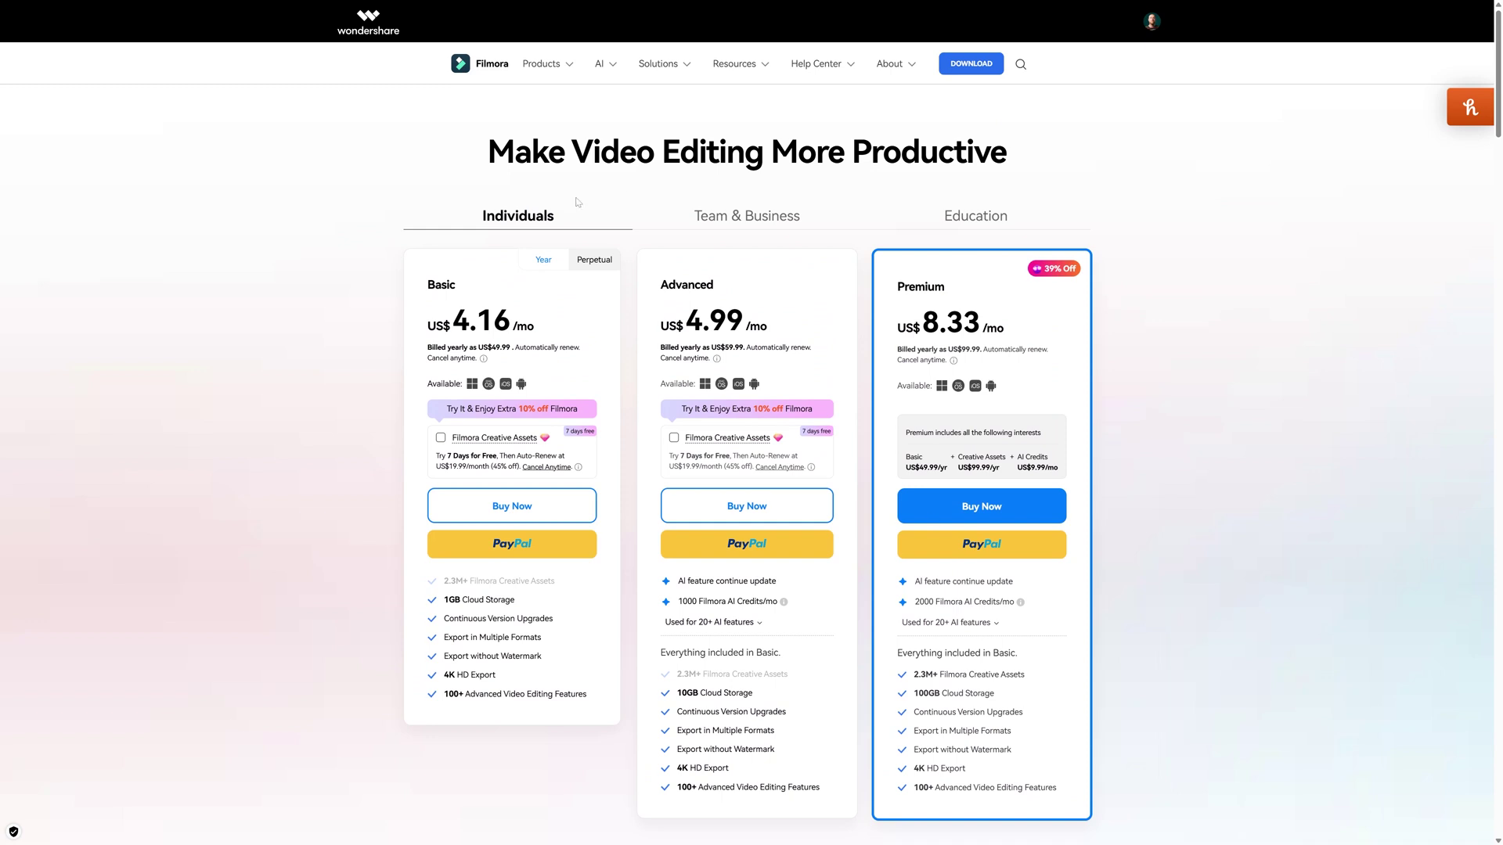